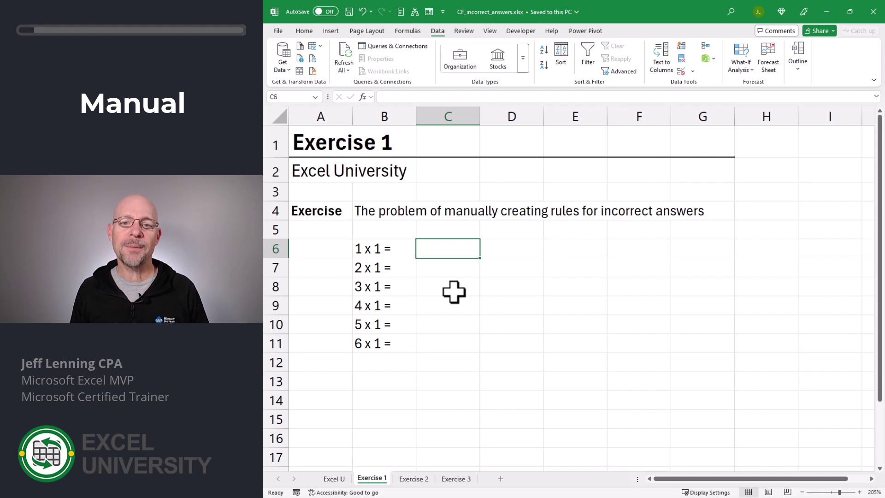
Give C6 an Equal To 1 rule with light red fill, then enter 1 there.
{"action": "left_click", "coordinate": [305, 31]}
{"action": "left_click", "coordinate": [598, 46]}
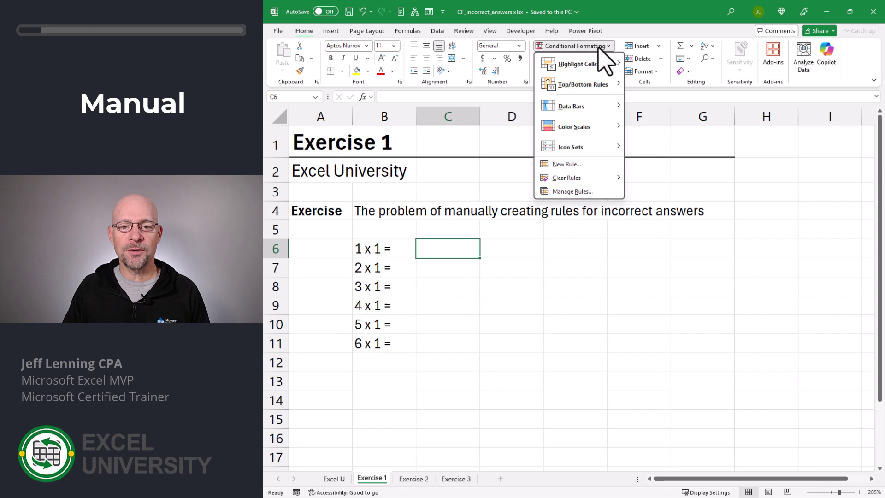
{"action": "mouse_move", "coordinate": [599, 64]}
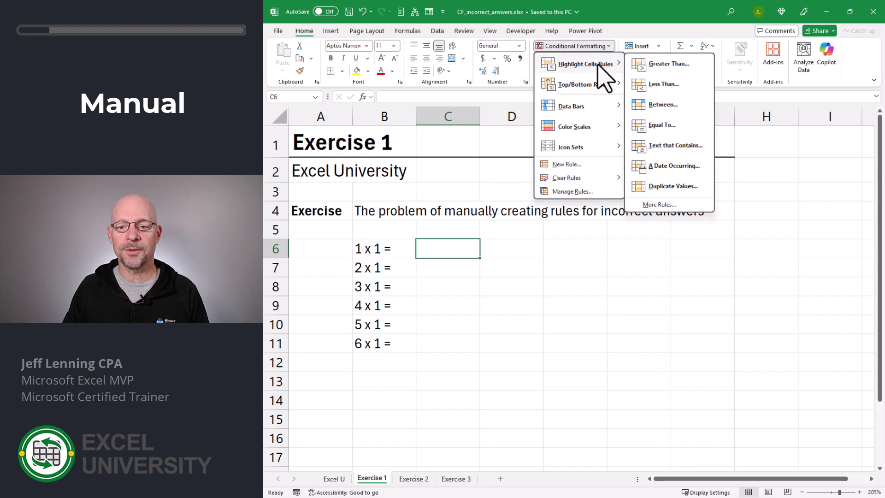
{"action": "left_click", "coordinate": [662, 125]}
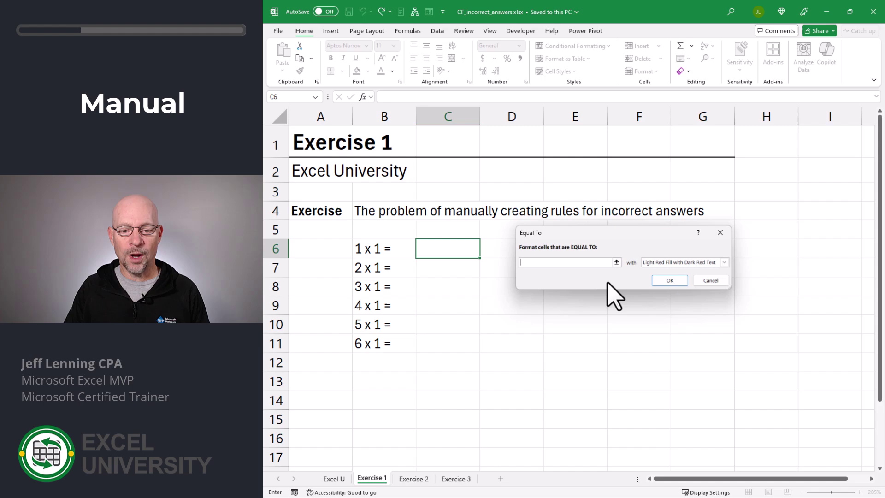
{"action": "left_click", "coordinate": [669, 280]}
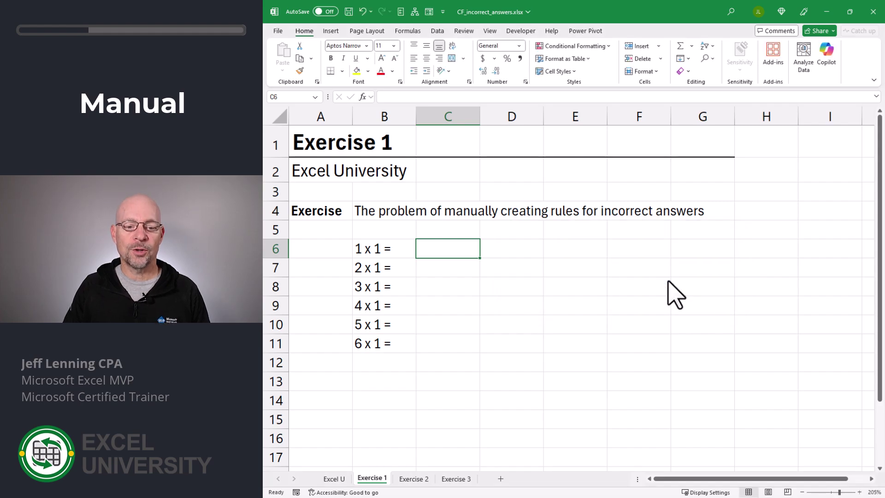
{"action": "type", "text": "1"}
{"action": "key", "text": "Return"}
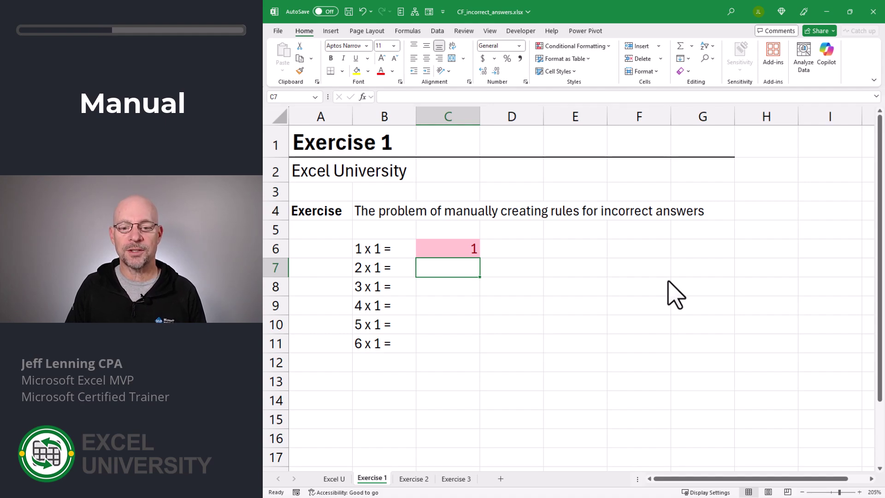
Edit C6's 'Cell Value = 1' rule in Manage Rules to 'not equal to' 1.
{"action": "key", "text": "Up"}
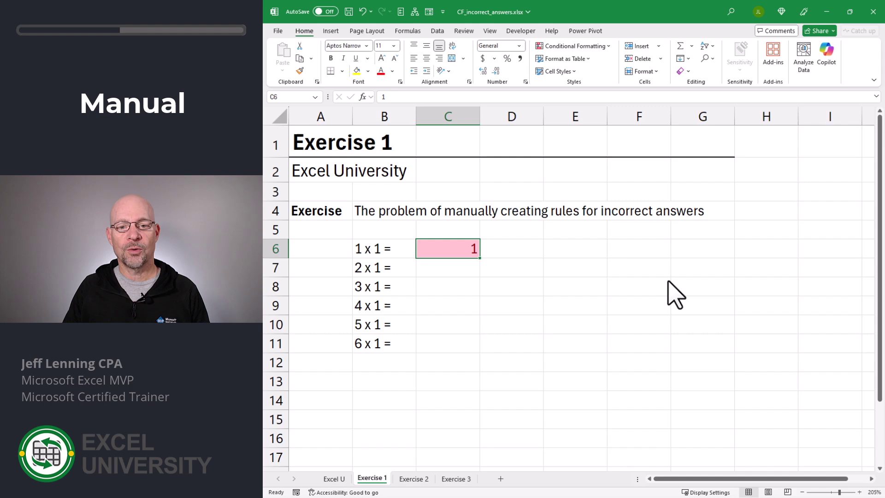
{"action": "left_click", "coordinate": [593, 47]}
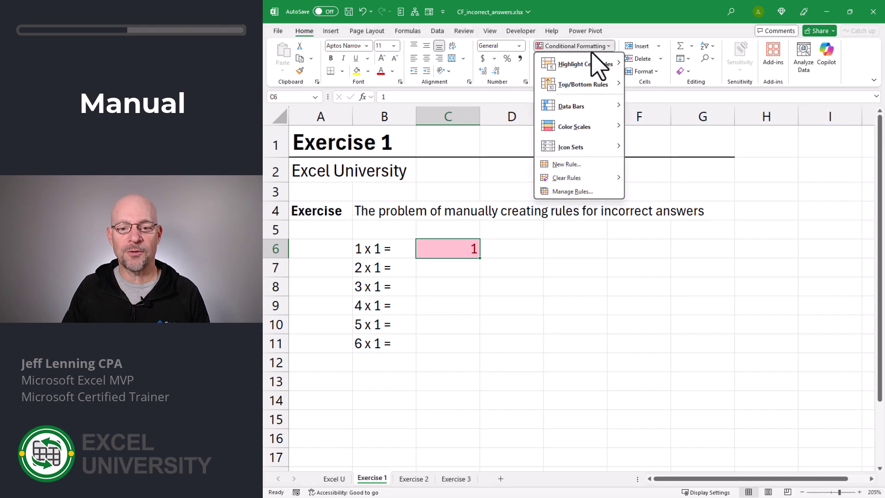
{"action": "left_click", "coordinate": [590, 190]}
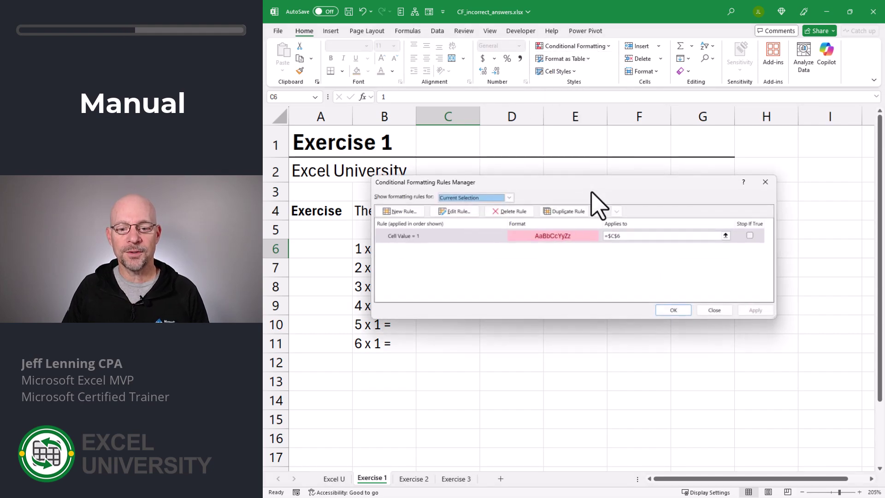
{"action": "left_click", "coordinate": [428, 237]}
{"action": "left_click", "coordinate": [455, 211]}
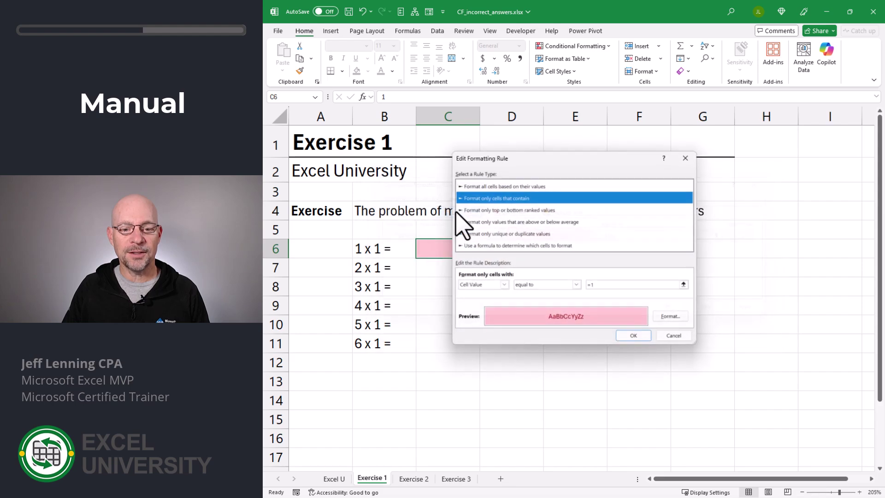
{"action": "left_click", "coordinate": [575, 284]}
{"action": "left_click", "coordinate": [540, 313]}
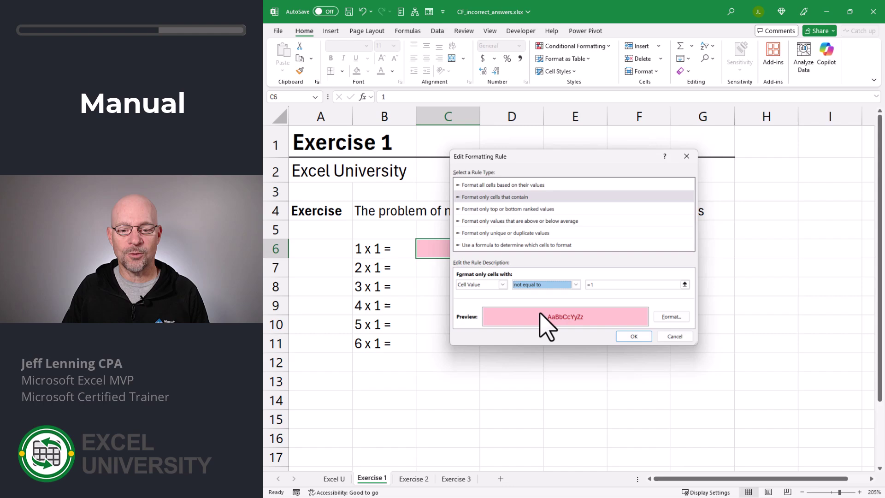
{"action": "left_click", "coordinate": [638, 339]}
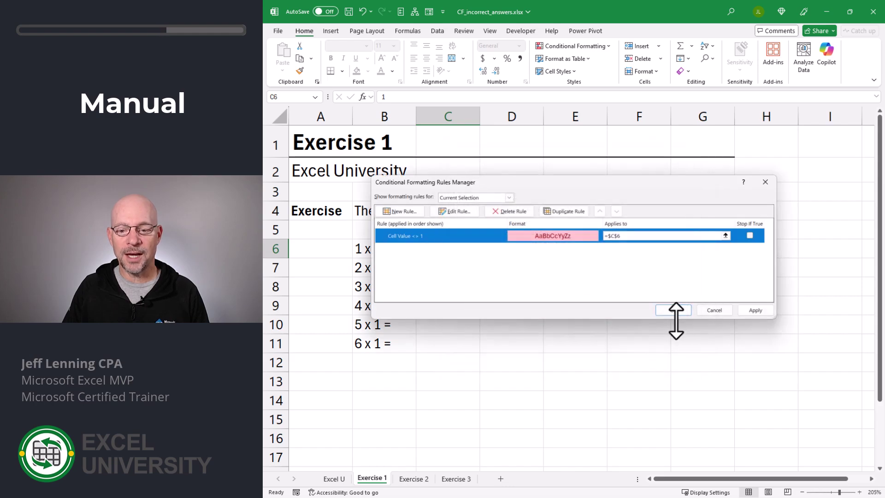
{"action": "left_click", "coordinate": [672, 311]}
{"action": "key", "text": "Return"}
{"action": "key", "text": "Up"}
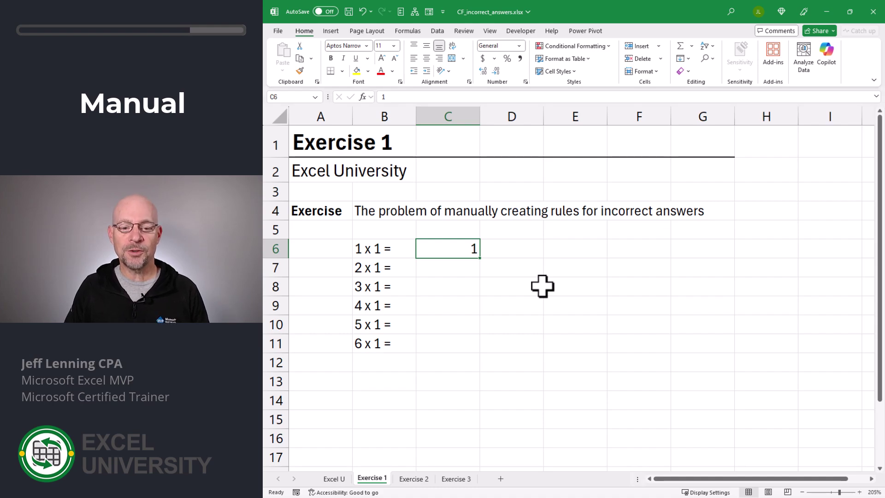
Enter the wrong answer 2 in C6.
{"action": "type", "text": "2"}
{"action": "key", "text": "Return"}
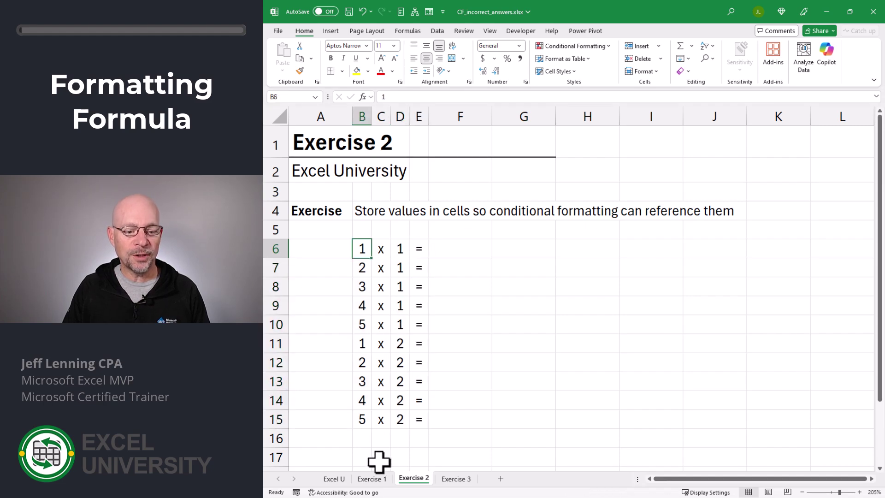
{"action": "left_click", "coordinate": [376, 480]}
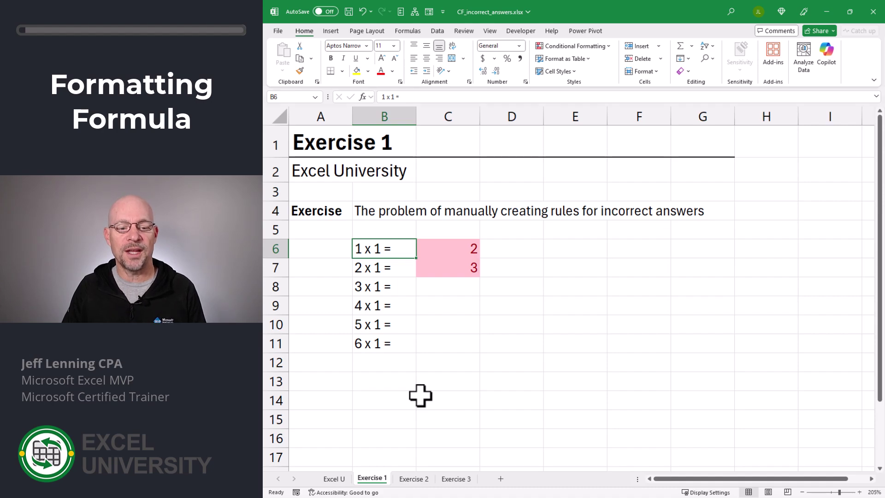
{"action": "left_click", "coordinate": [413, 479]}
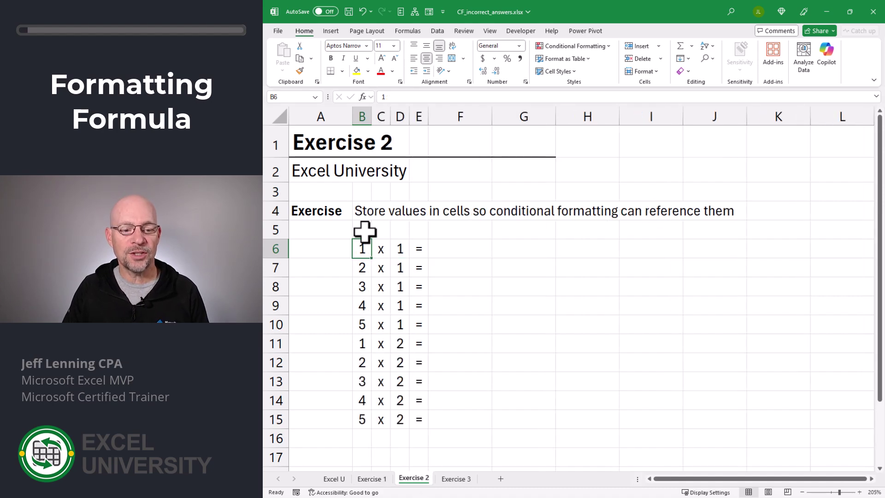
{"action": "left_click_drag", "start_coordinate": [362, 248], "coordinate": [358, 417]}
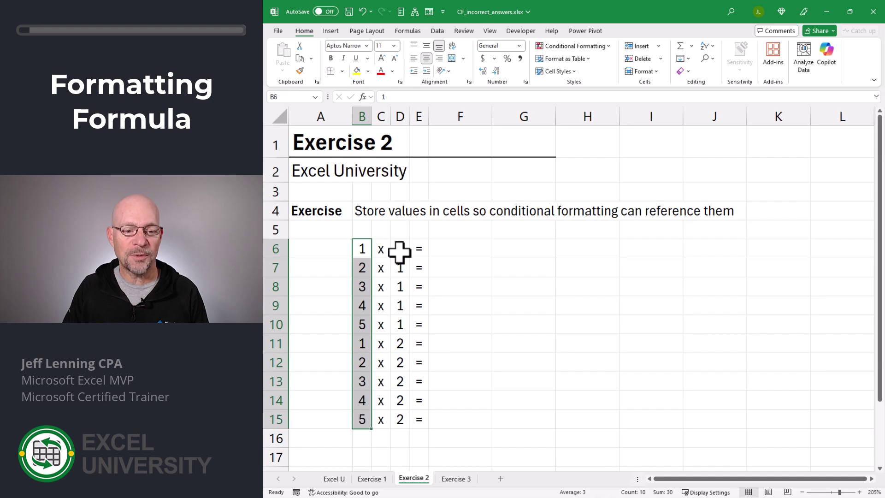
{"action": "left_click_drag", "start_coordinate": [400, 249], "coordinate": [400, 417]}
{"action": "left_click", "coordinate": [363, 247]}
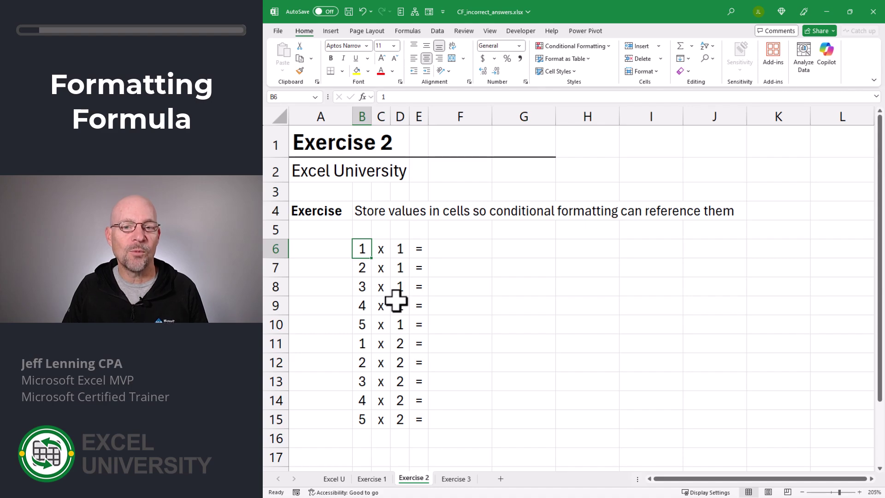
{"action": "left_click_drag", "start_coordinate": [456, 248], "coordinate": [450, 414]}
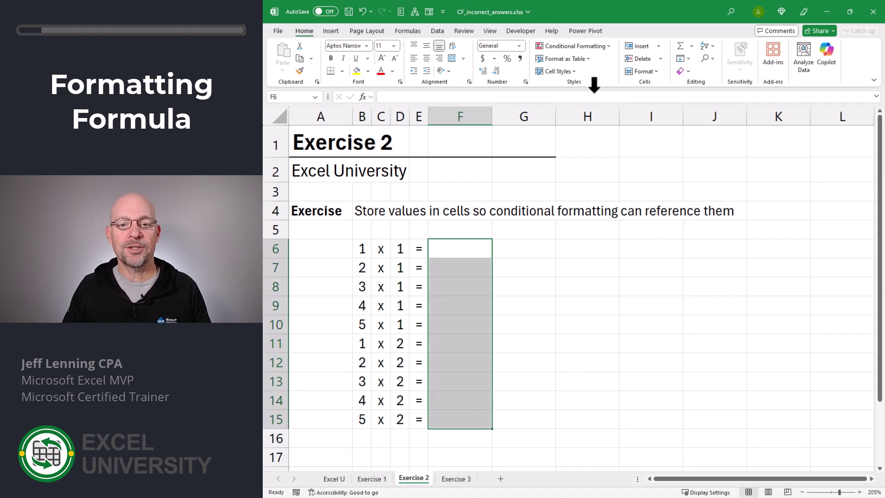
Start a new formula-based rule beginning =(B6, with B6 made relative.
{"action": "left_click", "coordinate": [588, 48]}
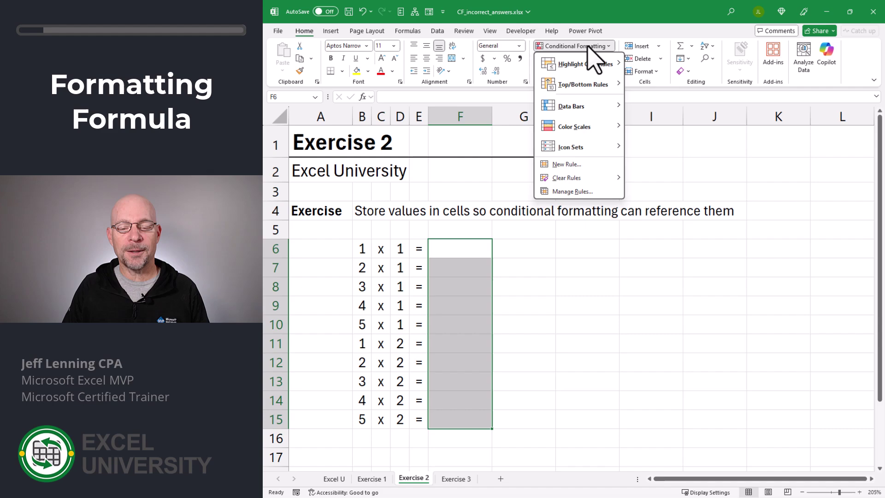
{"action": "left_click", "coordinate": [580, 165]}
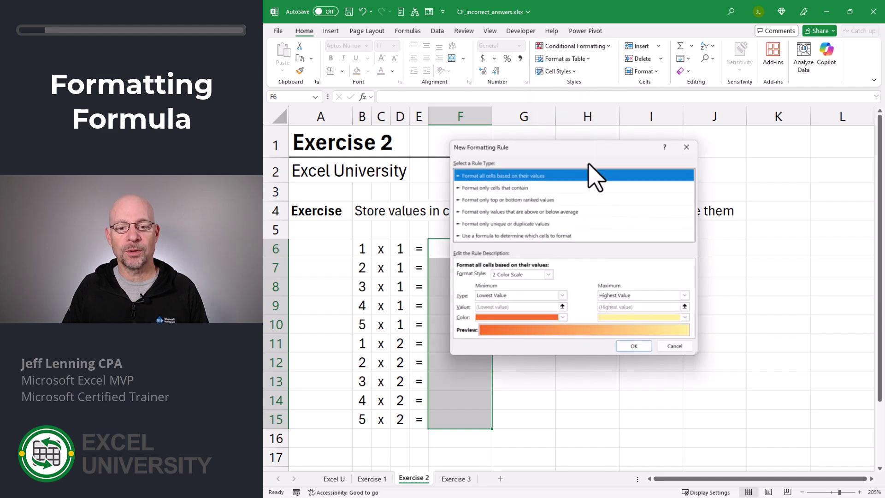
{"action": "left_click", "coordinate": [572, 235]}
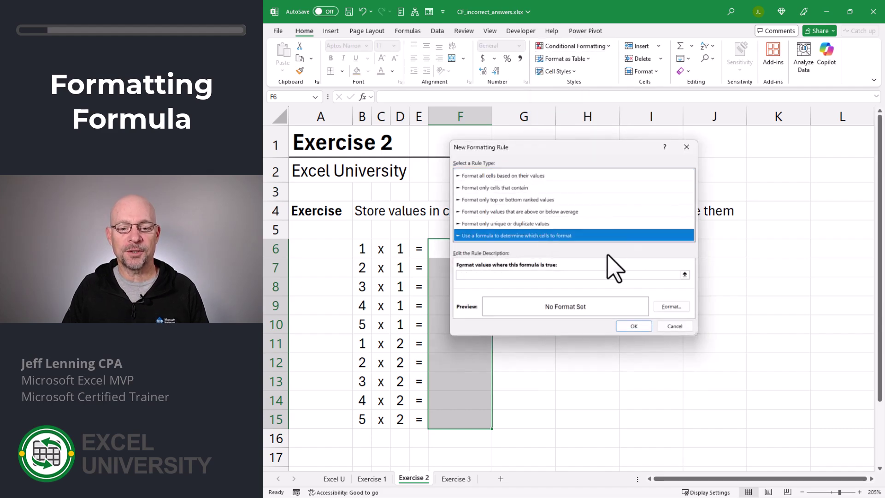
{"action": "left_click", "coordinate": [488, 275]}
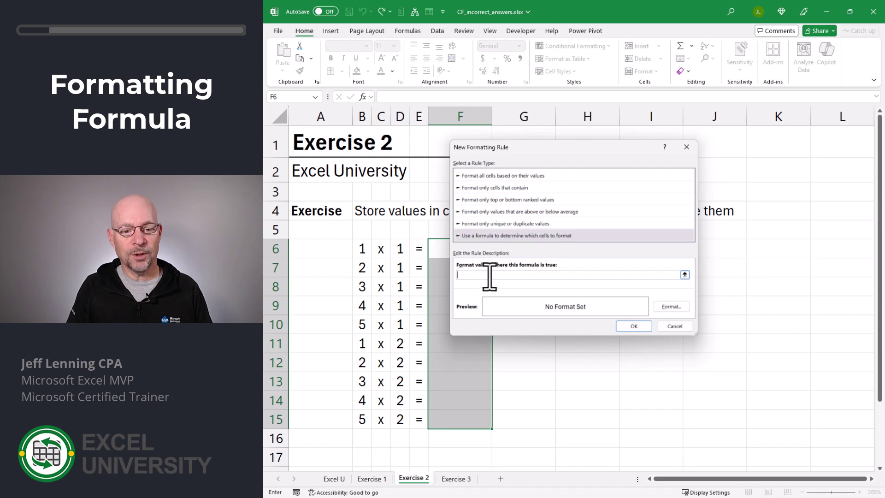
{"action": "type", "text": "=("}
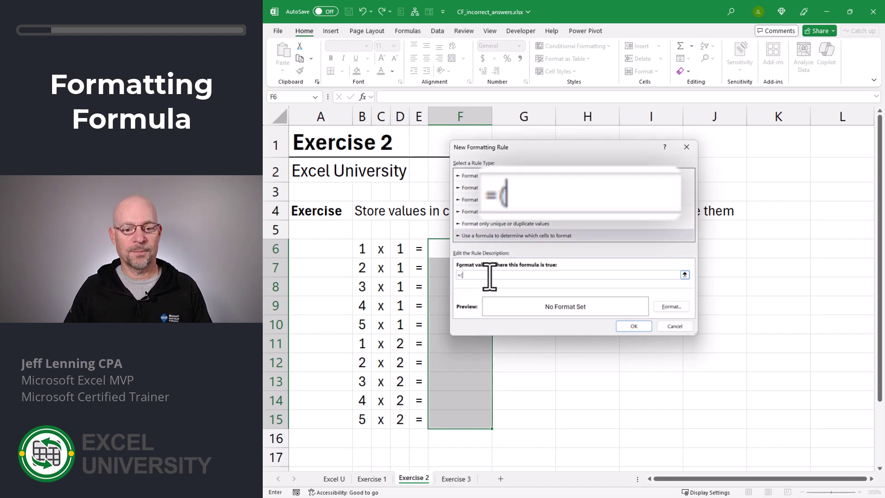
{"action": "left_click", "coordinate": [362, 249]}
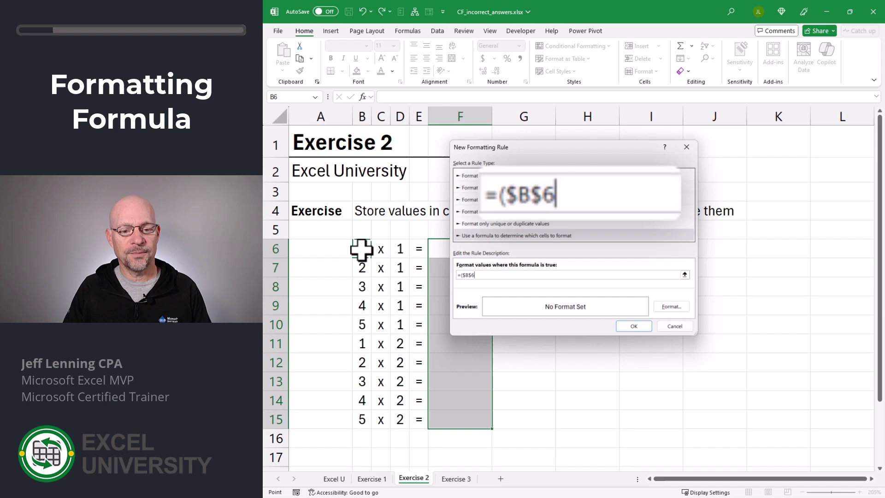
{"action": "left_click", "coordinate": [468, 275]}
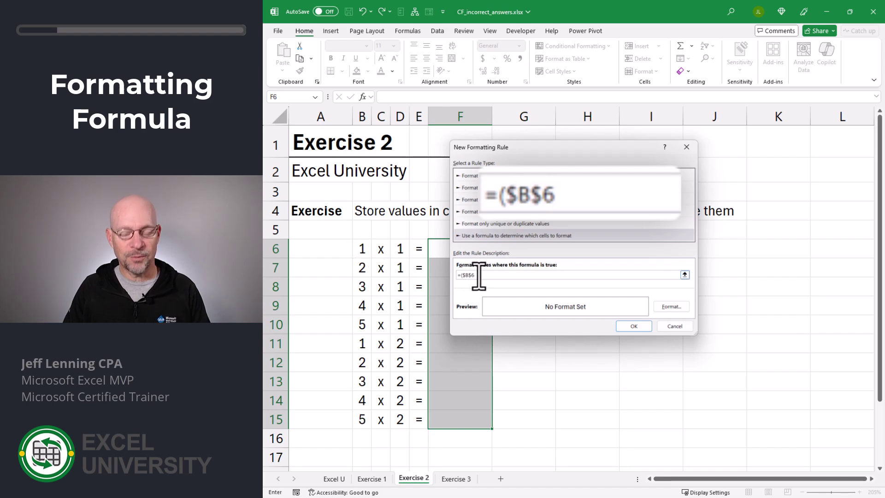
{"action": "key", "text": "BackSpace"}
{"action": "key", "text": "Right"}
{"action": "key", "text": "Delete"}
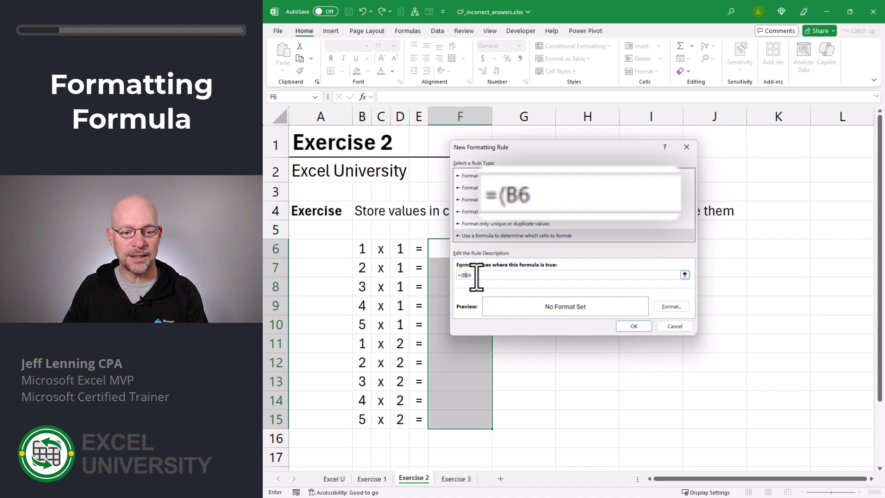
{"action": "key", "text": "Right"}
Extend the formula with *D6)=, removing the $ signs from D6.
{"action": "type", "text": "*"}
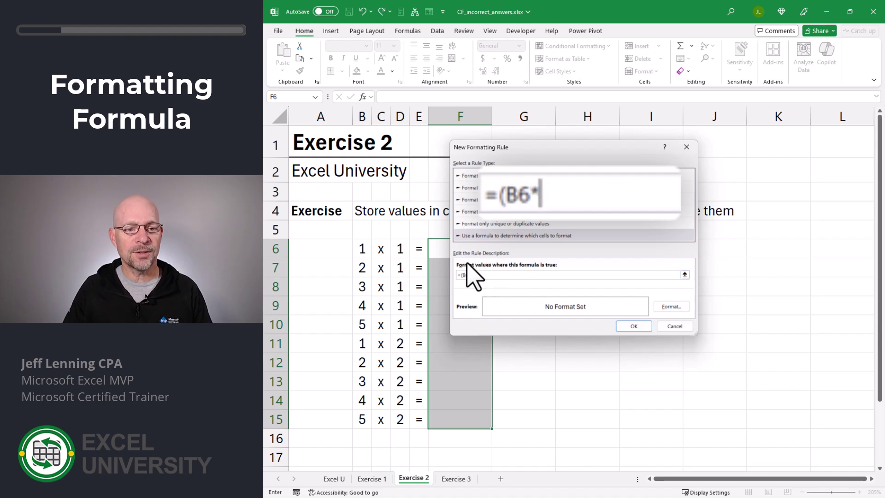
{"action": "left_click", "coordinate": [403, 249]}
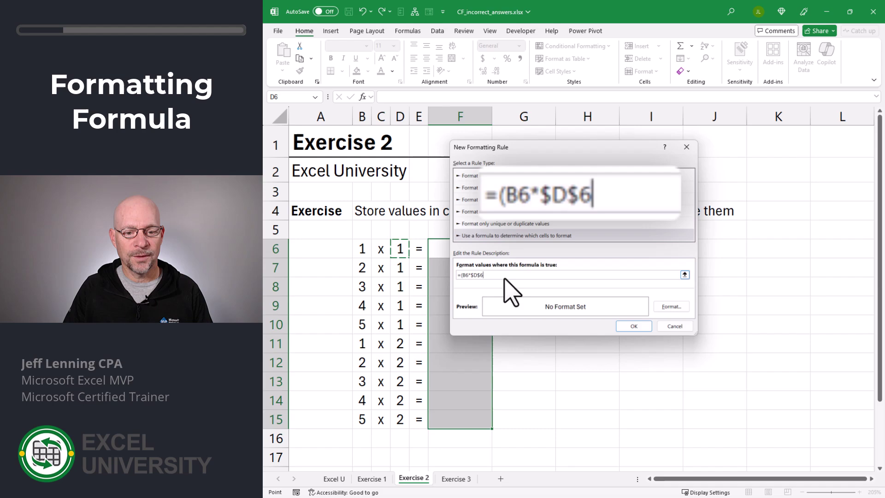
{"action": "left_click", "coordinate": [473, 276]}
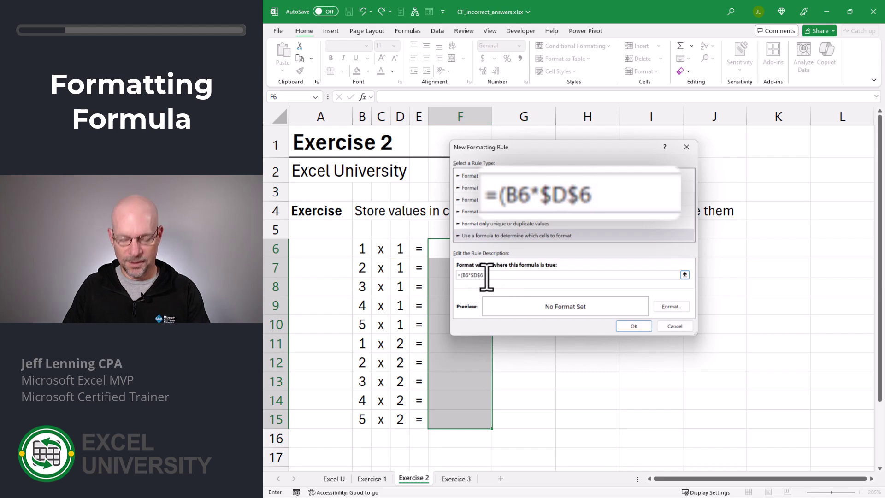
{"action": "key", "text": "BackSpace"}
{"action": "key", "text": "Right"}
{"action": "key", "text": "Right"}
{"action": "key", "text": "BackSpace"}
{"action": "key", "text": "End"}
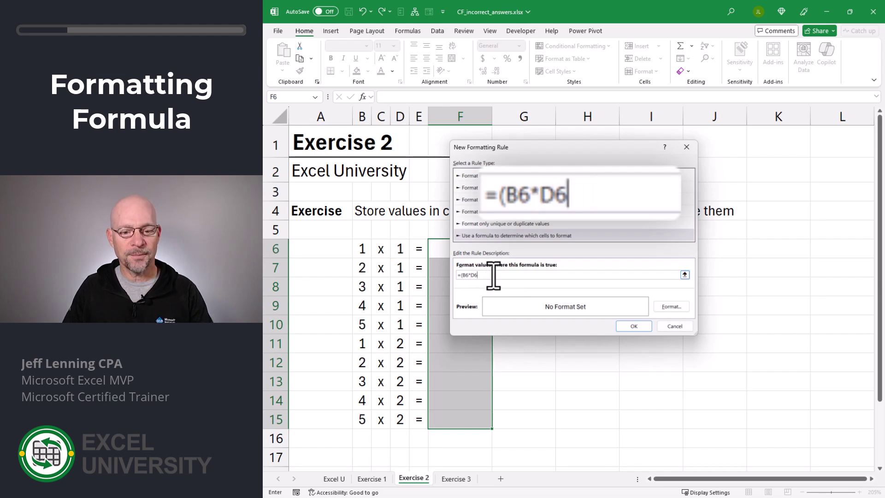
{"action": "type", "text": ")="}
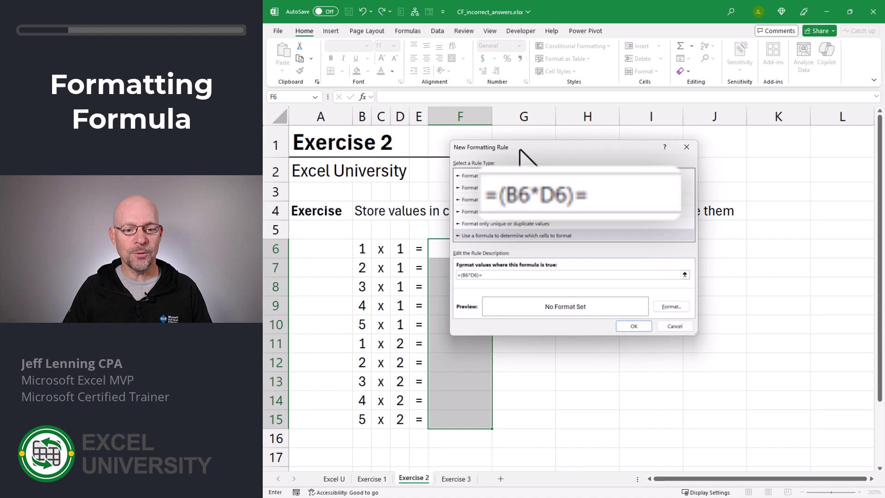
Add a relative F6 and change = to <>, giving =(B6*D6)<>F6.
{"action": "left_click", "coordinate": [435, 251]}
{"action": "left_click", "coordinate": [486, 276]}
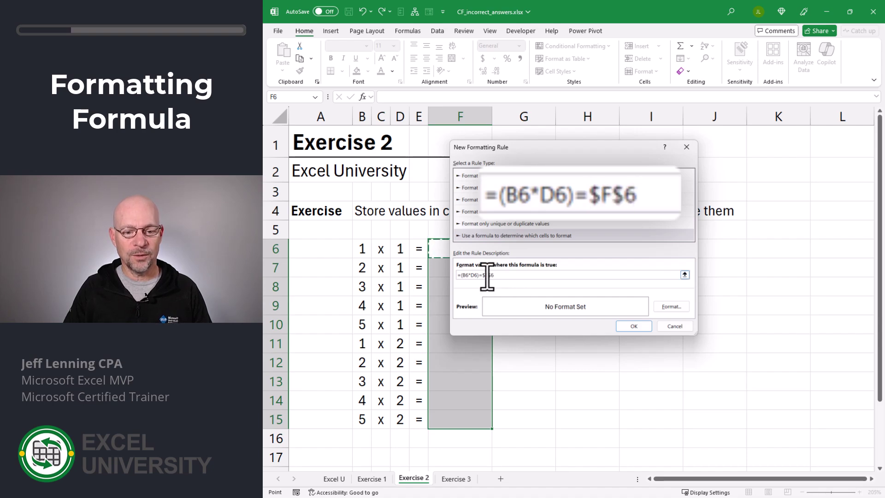
{"action": "key", "text": "BackSpace"}
{"action": "left_click", "coordinate": [488, 275]}
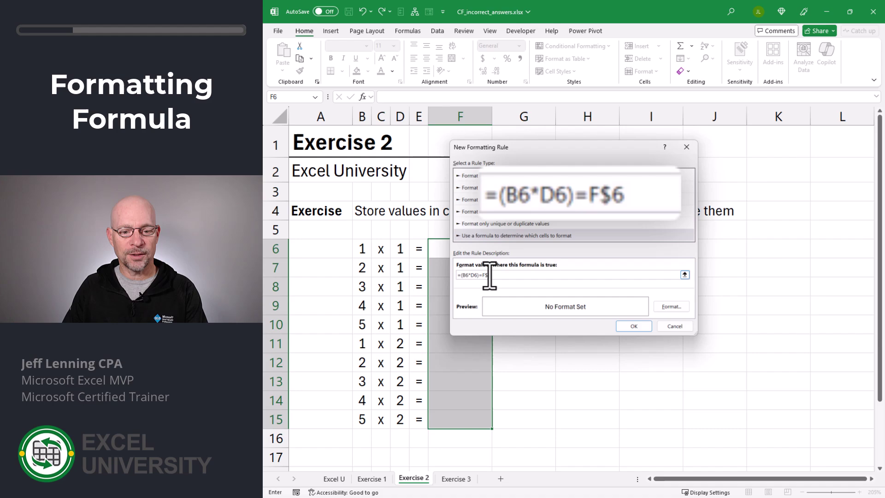
{"action": "key", "text": "BackSpace"}
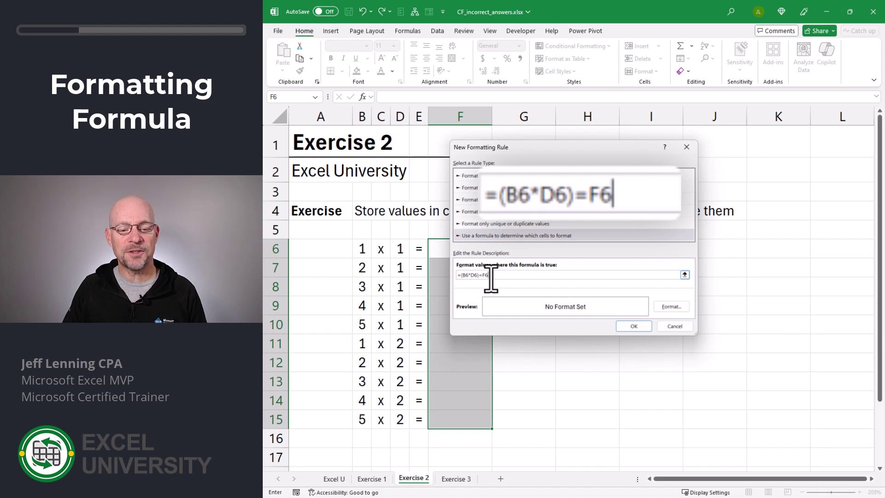
{"action": "left_click", "coordinate": [484, 275]}
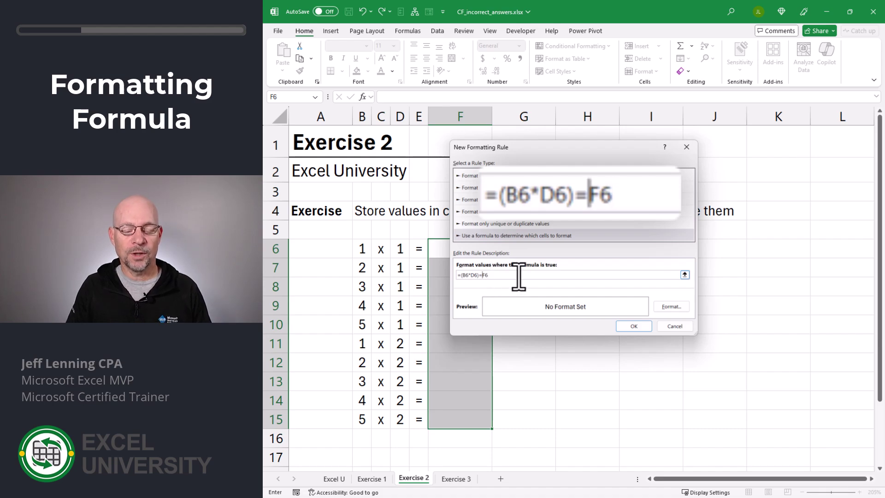
{"action": "key", "text": "BackSpace"}
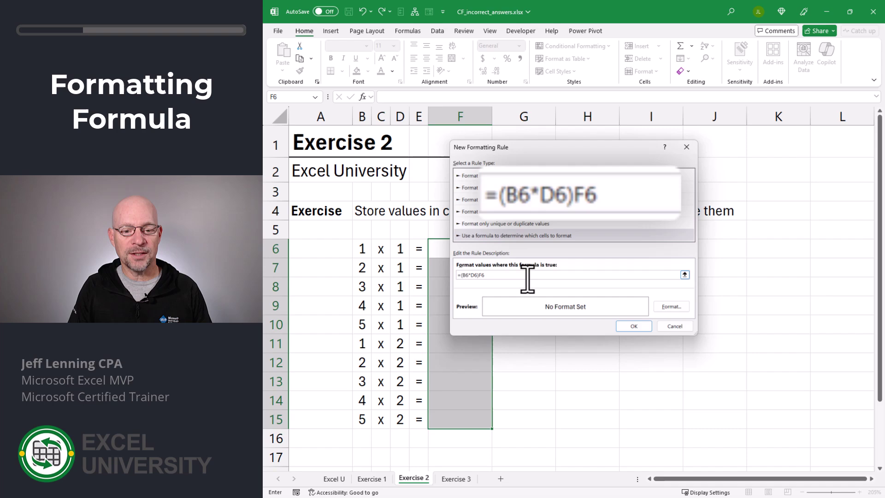
{"action": "type", "text": "<>"}
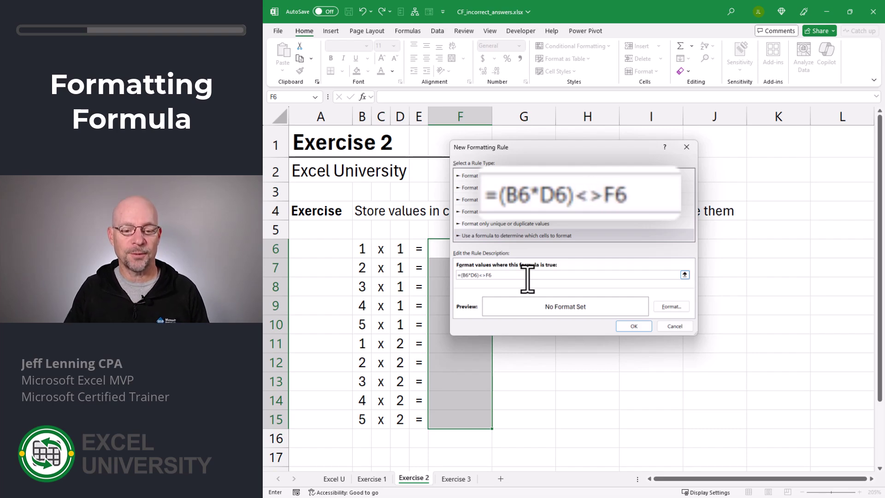
Format the rule with pink fill and dark red strikethrough text, and save it.
{"action": "left_click", "coordinate": [672, 308]}
{"action": "left_click", "coordinate": [553, 137]}
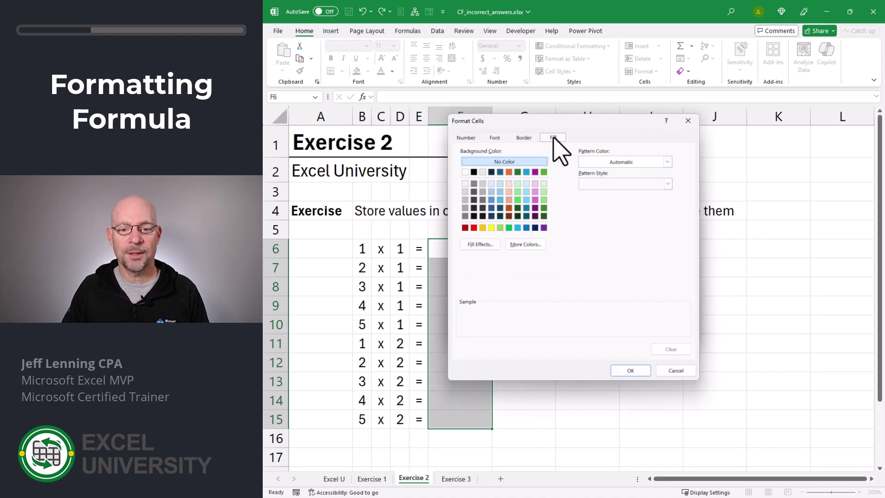
{"action": "left_click", "coordinate": [526, 244]}
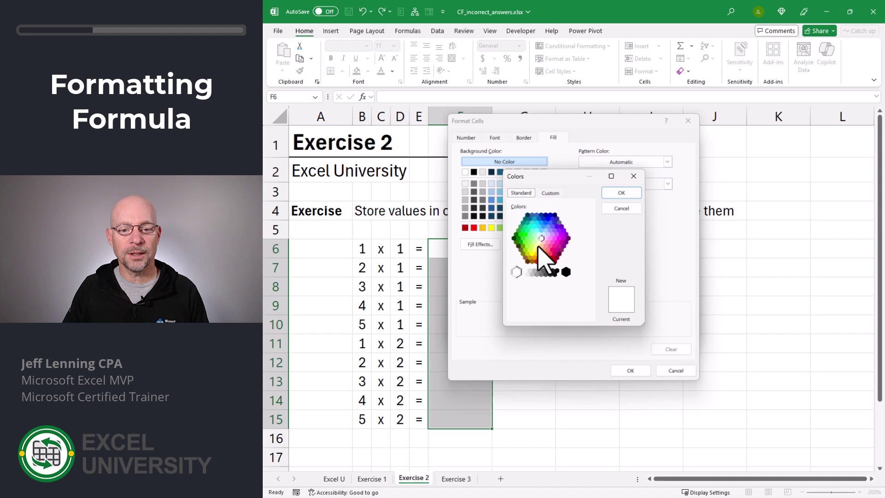
{"action": "left_click", "coordinate": [550, 246]}
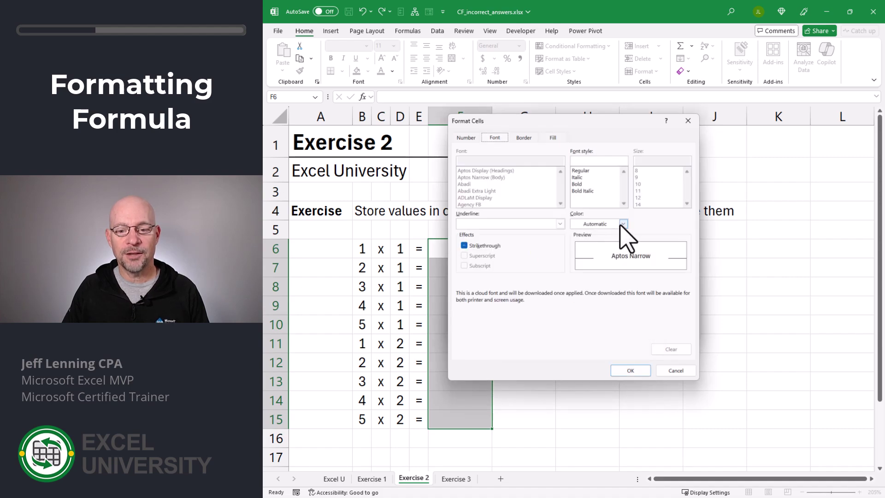
{"action": "left_click", "coordinate": [623, 224]}
{"action": "left_click", "coordinate": [606, 413]}
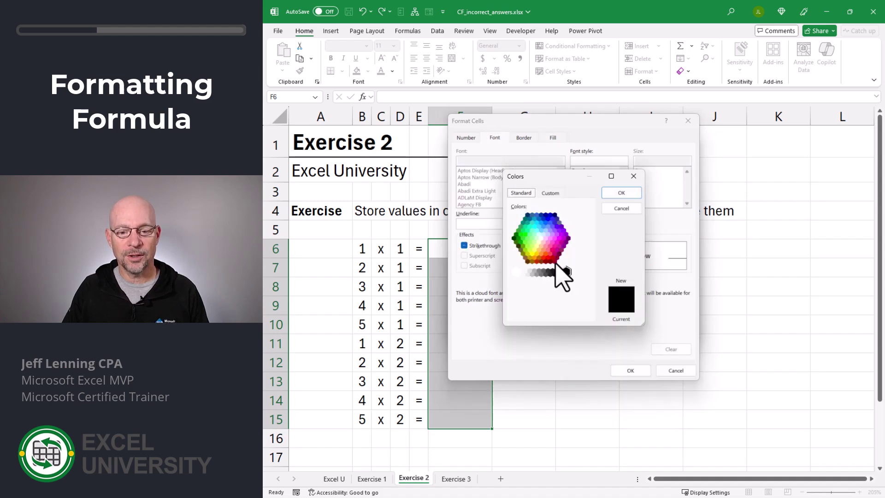
{"action": "left_click", "coordinate": [554, 261]}
{"action": "left_click", "coordinate": [621, 193]}
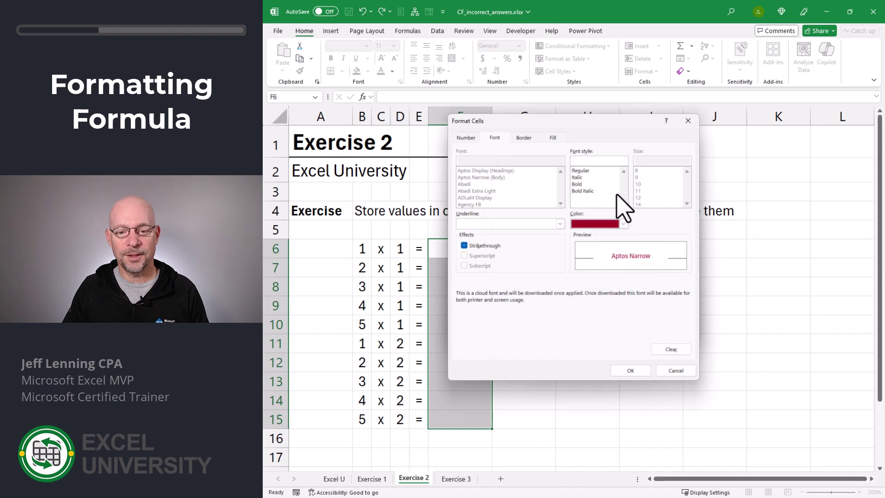
{"action": "left_click", "coordinate": [631, 368]}
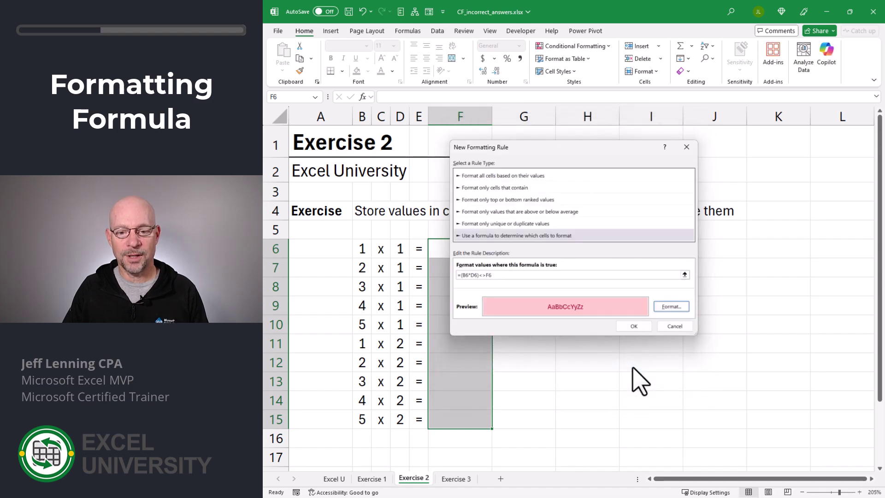
{"action": "left_click", "coordinate": [634, 326]}
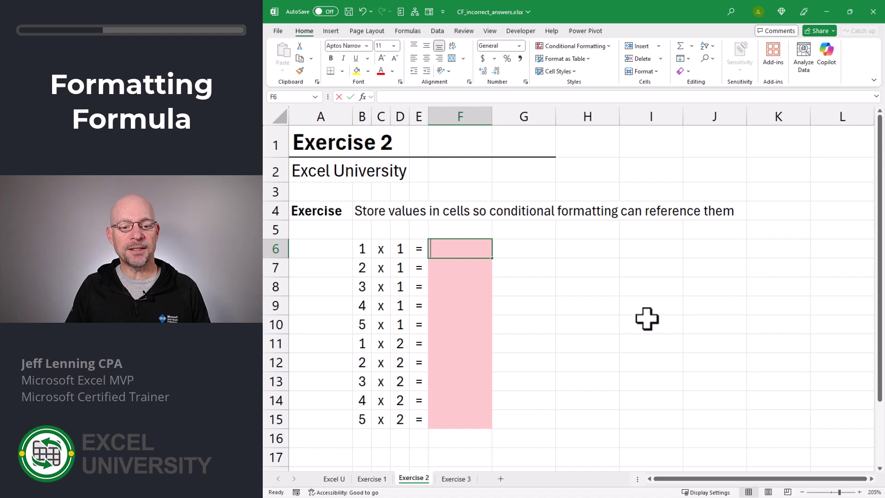
Enter 1 in F6, replace it with the wrong 2, and select F6:F15.
{"action": "type", "text": "1"}
{"action": "key", "text": "Return"}
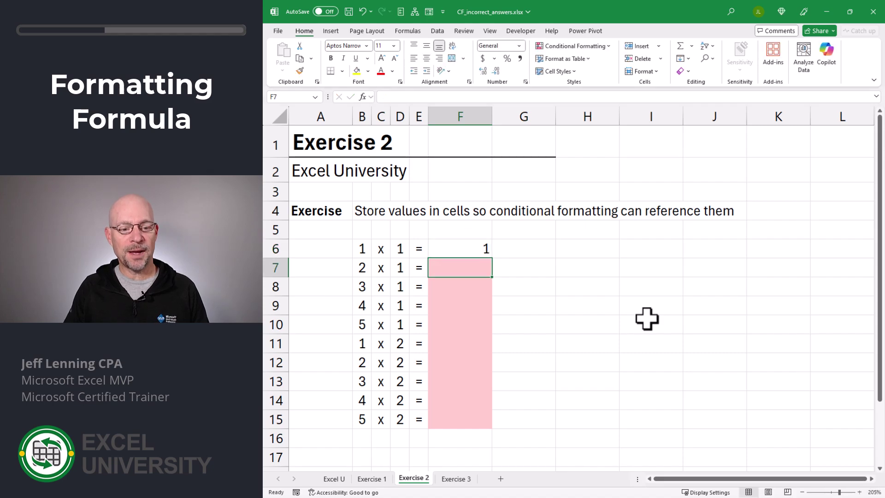
{"action": "key", "text": "Up"}
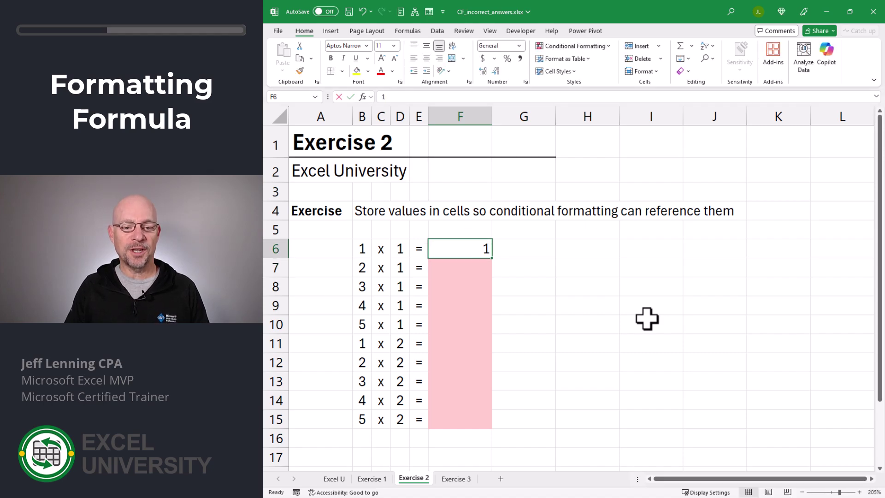
{"action": "type", "text": "2"}
{"action": "key", "text": "Return"}
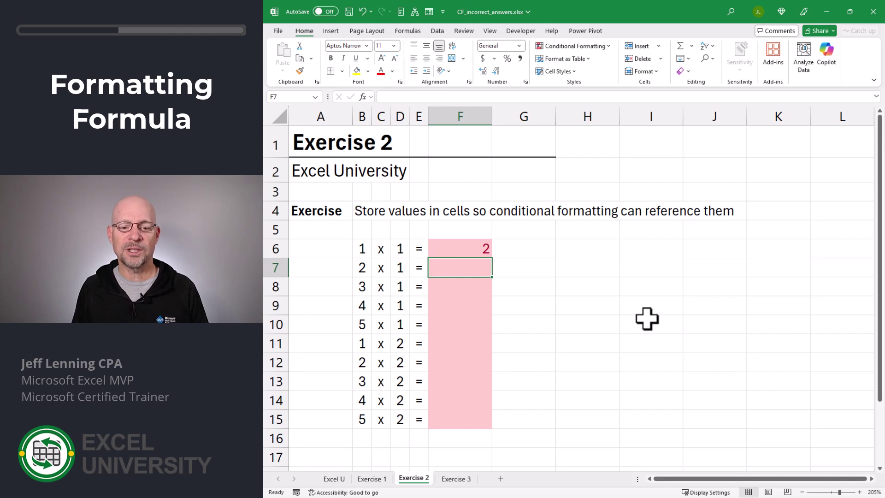
{"action": "left_click_drag", "start_coordinate": [461, 249], "coordinate": [478, 409]}
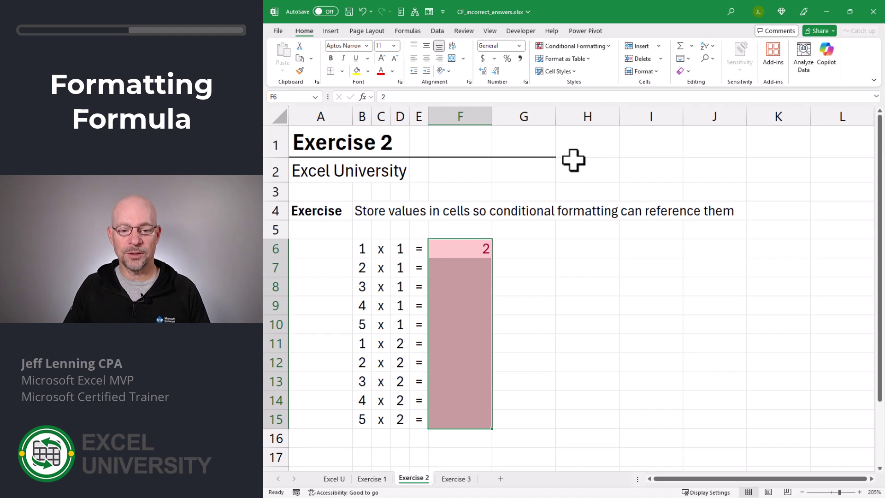
Add a new F6:F15 rule for cells containing blanks, with no format set.
{"action": "left_click", "coordinate": [576, 46]}
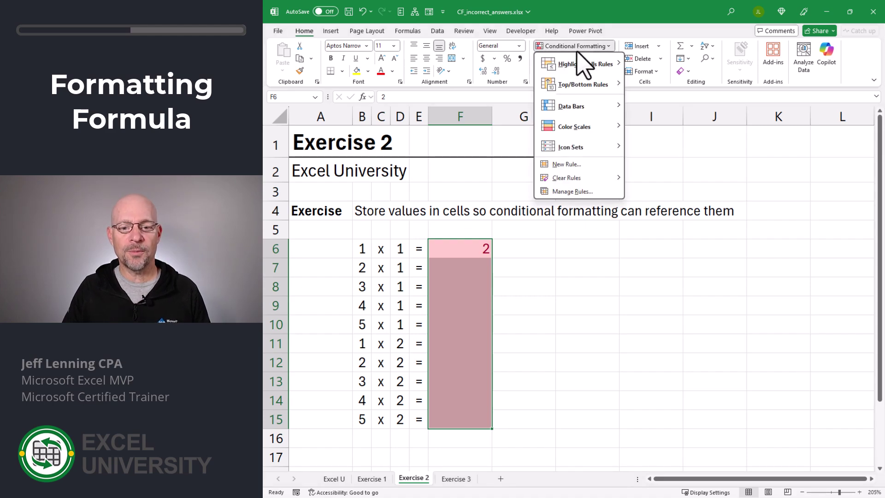
{"action": "left_click", "coordinate": [567, 164]}
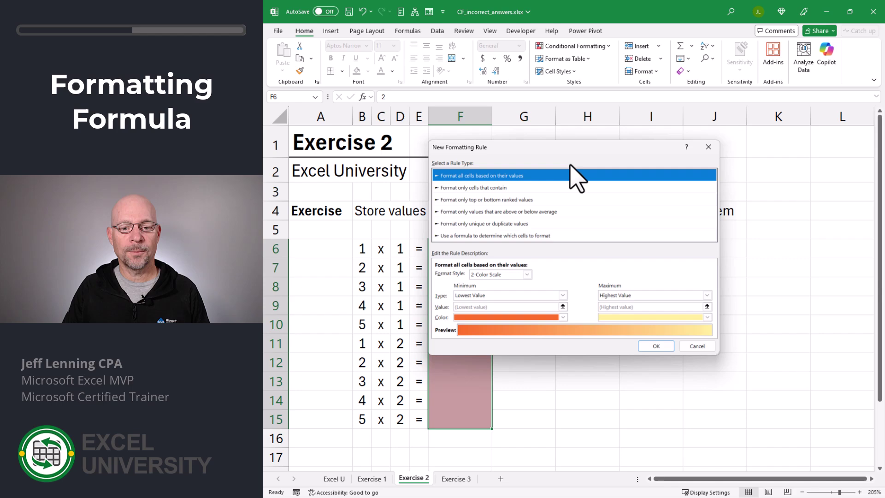
{"action": "left_click", "coordinate": [512, 188]}
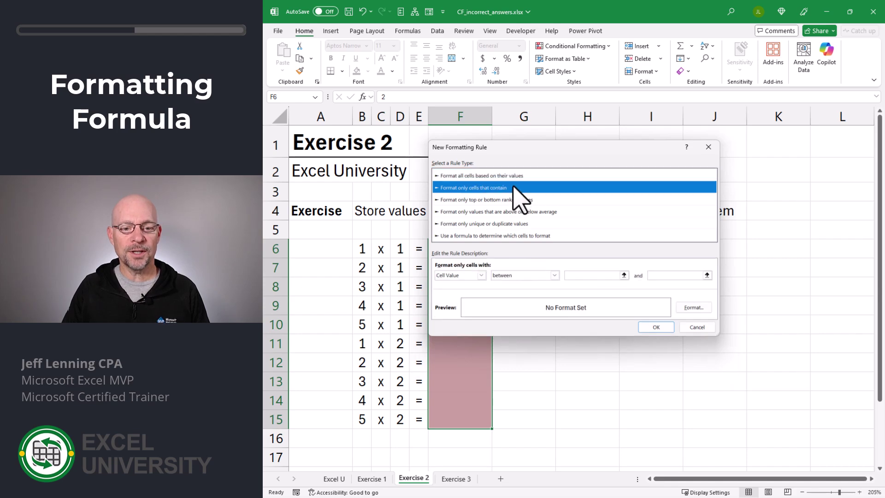
{"action": "left_click", "coordinate": [481, 275]}
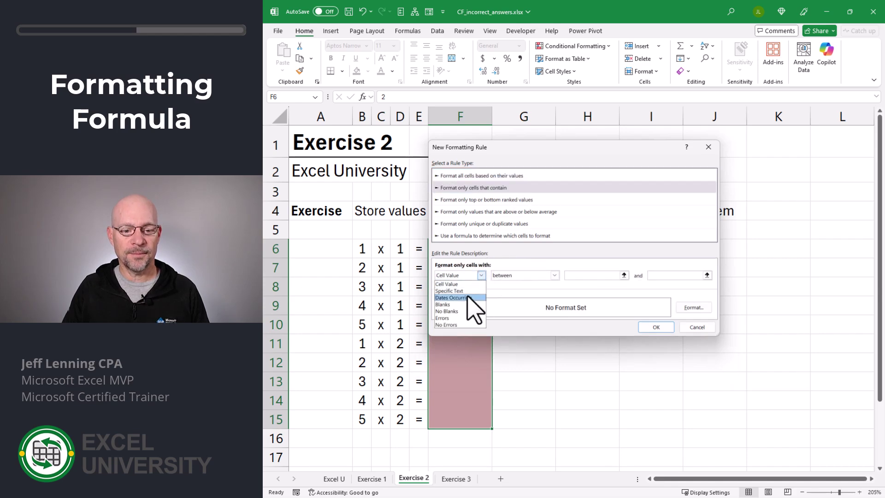
{"action": "left_click", "coordinate": [455, 304]}
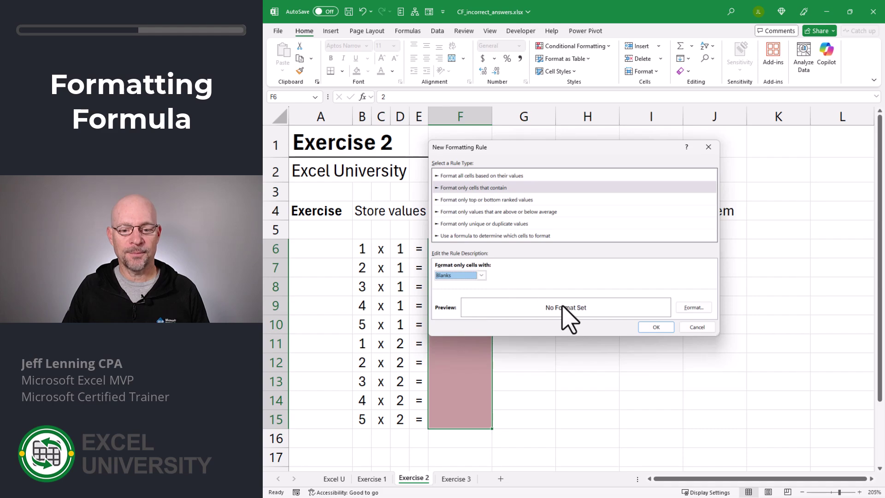
{"action": "left_click", "coordinate": [655, 329]}
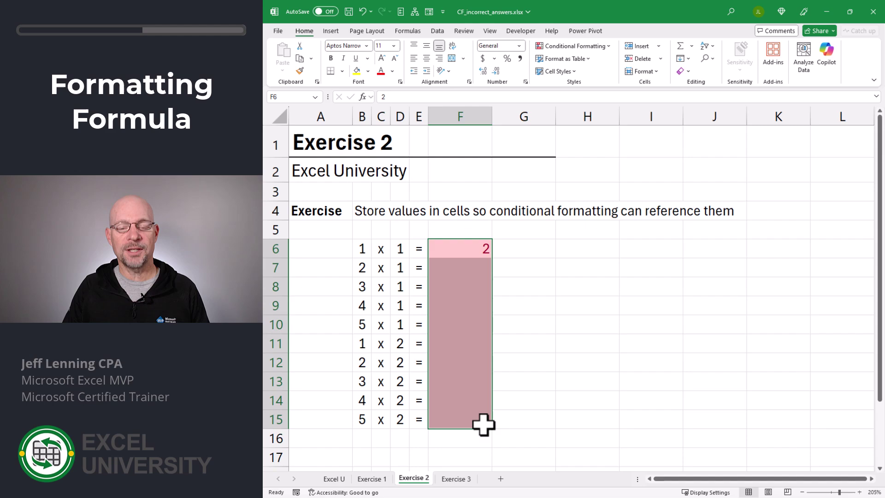
Turn on Stop If True for the blank-cell rule in Manage Rules.
{"action": "left_click", "coordinate": [596, 49]}
{"action": "left_click", "coordinate": [589, 193]}
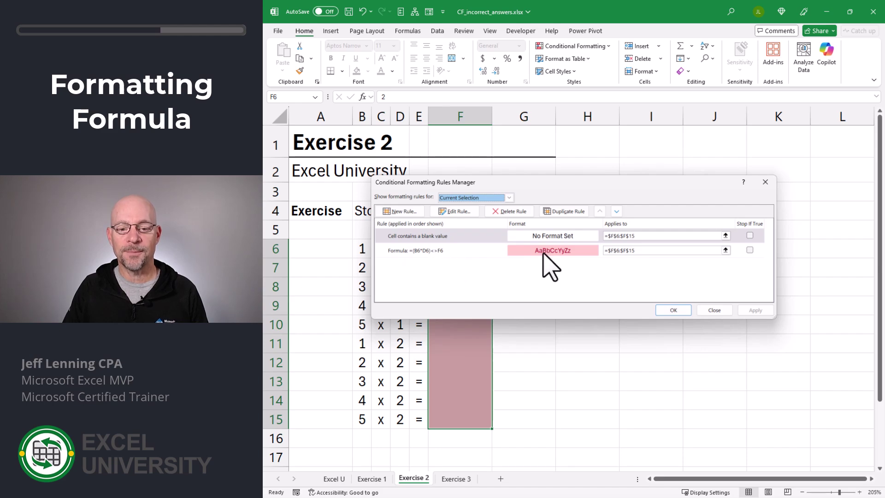
{"action": "left_click", "coordinate": [749, 235]}
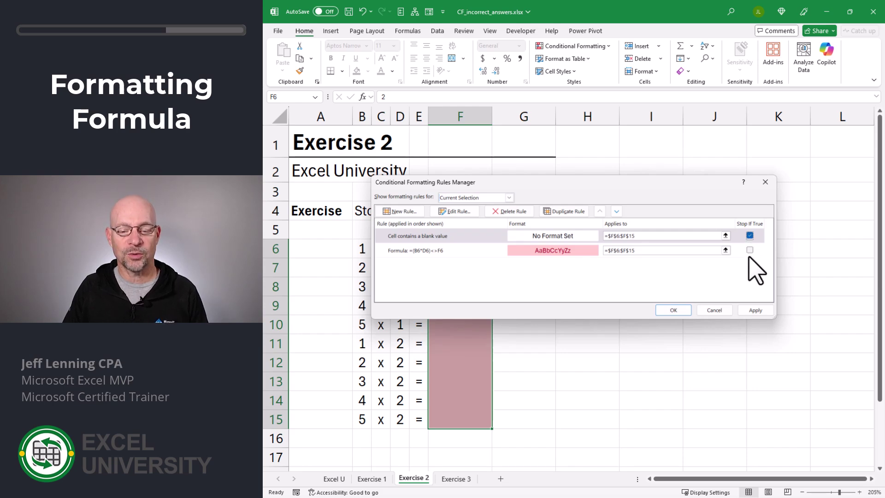
{"action": "left_click", "coordinate": [686, 310]}
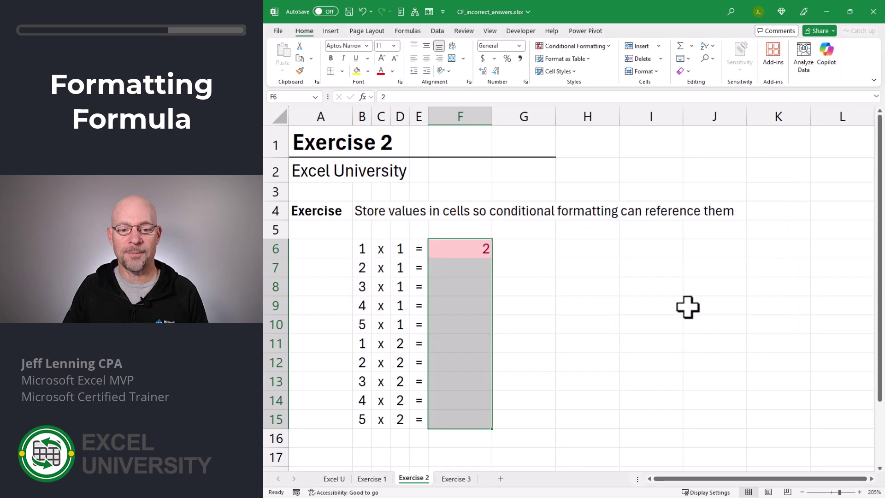
Enter test answers 3 in F8, 5 in F9 and 5 in F12.
{"action": "key", "text": "shift+BackSpace"}
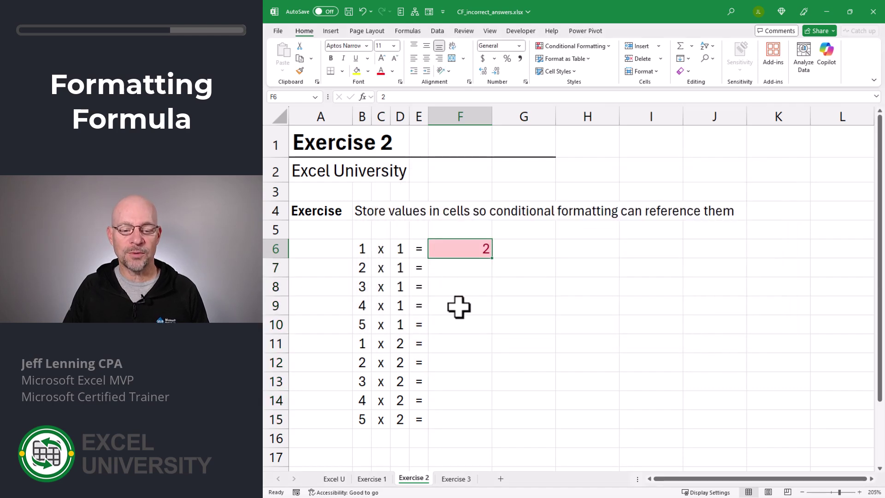
{"action": "left_click", "coordinate": [456, 283]}
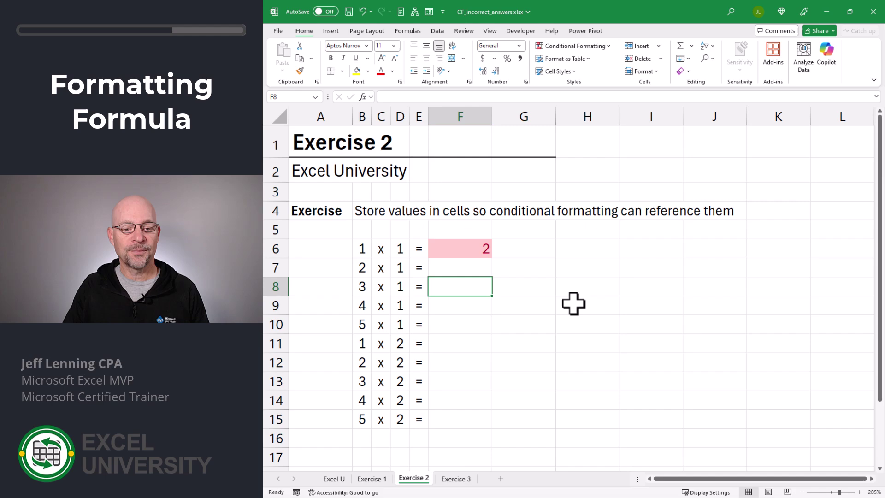
{"action": "type", "text": "3"}
{"action": "key", "text": "Return"}
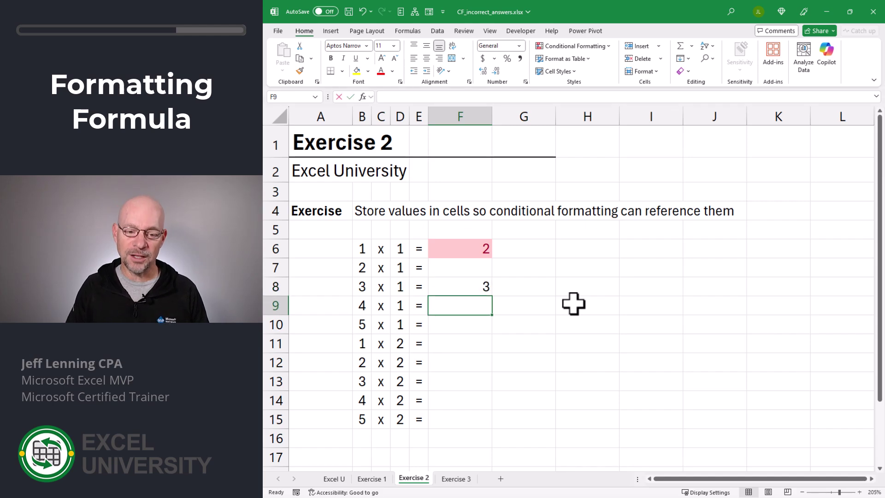
{"action": "type", "text": "5"}
{"action": "key", "text": "Return"}
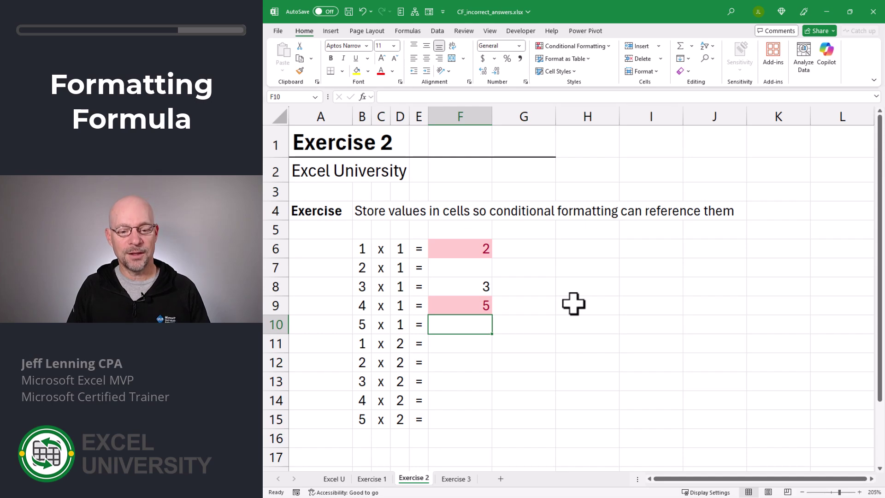
{"action": "key", "text": "Return"}
{"action": "key", "text": "Return"}
{"action": "type", "text": "4"}
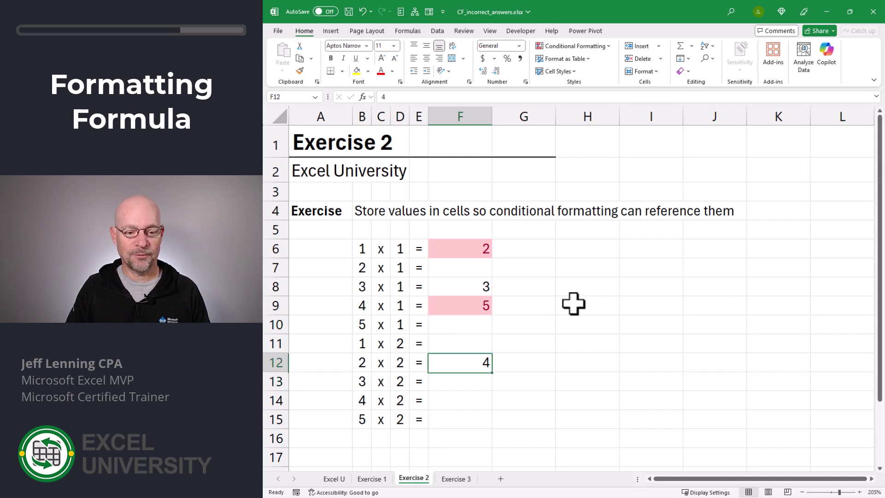
{"action": "key", "text": "BackSpace"}
{"action": "type", "text": "5"}
{"action": "key", "text": "Return"}
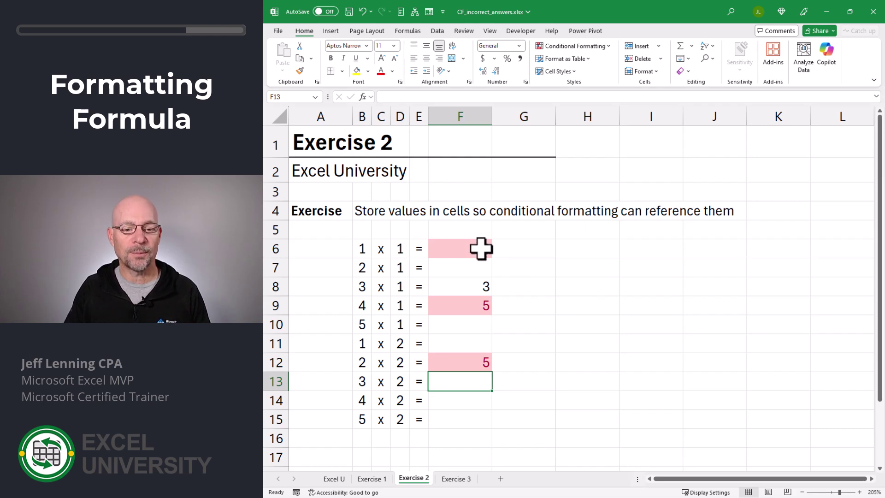
Create a new F6:F15 formula rule =(B6*D6)=F6 with relative references.
{"action": "left_click_drag", "start_coordinate": [480, 249], "coordinate": [469, 413]}
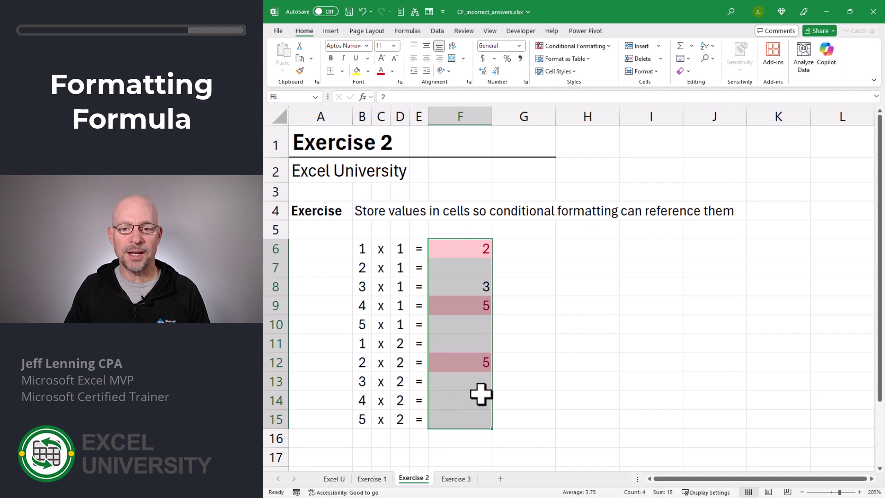
{"action": "left_click", "coordinate": [588, 46]}
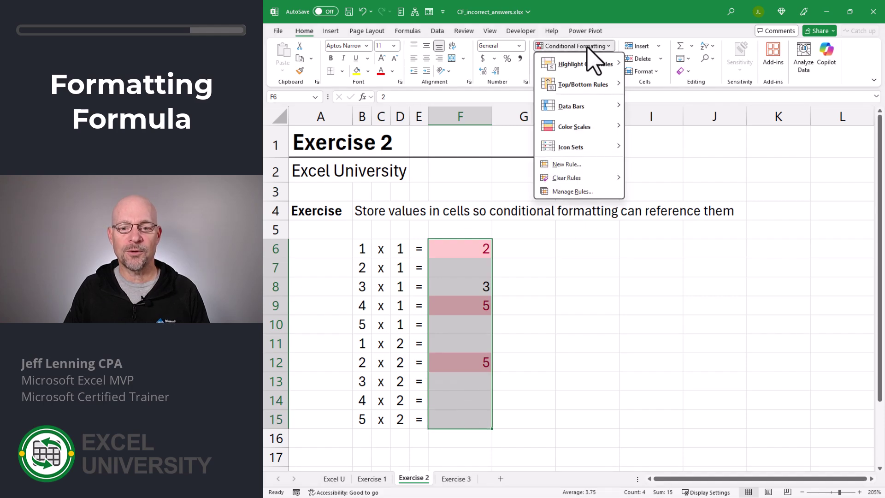
{"action": "left_click", "coordinate": [579, 164]}
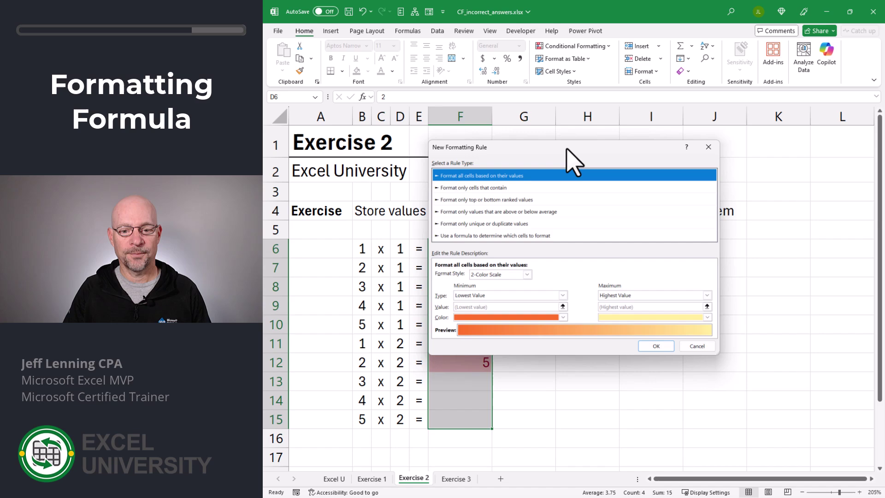
{"action": "left_click", "coordinate": [584, 238]}
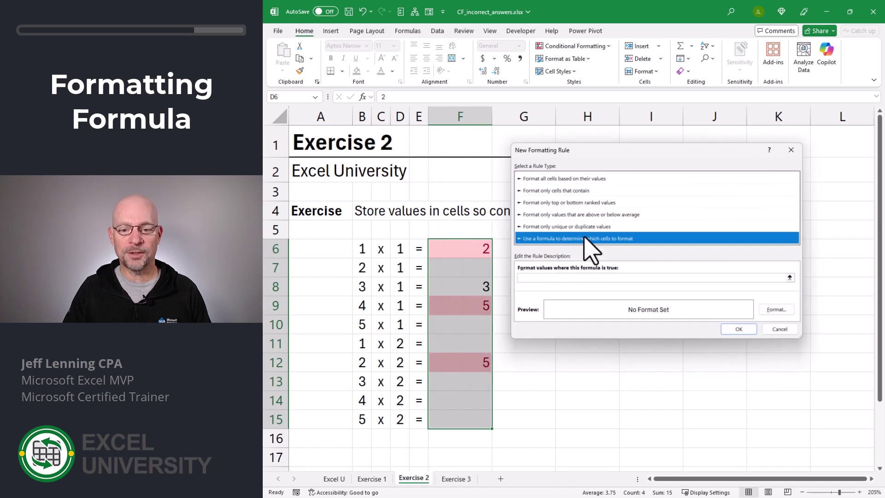
{"action": "left_click", "coordinate": [560, 279]}
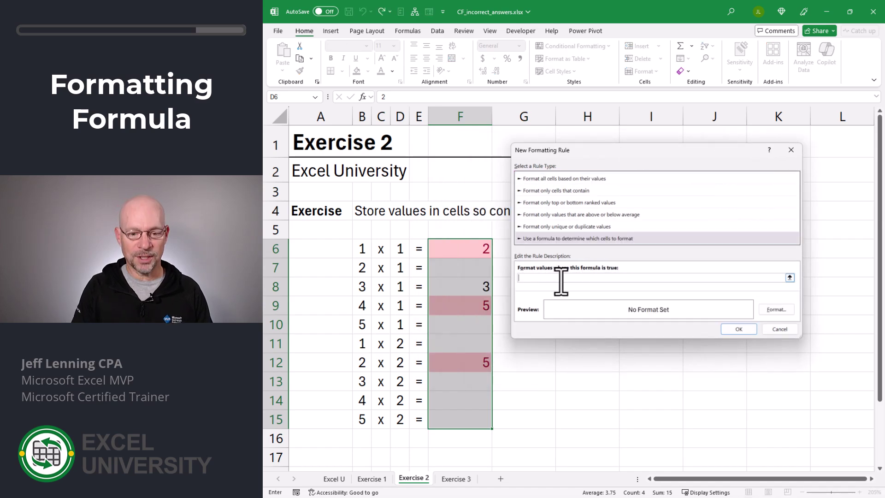
{"action": "type", "text": "=("}
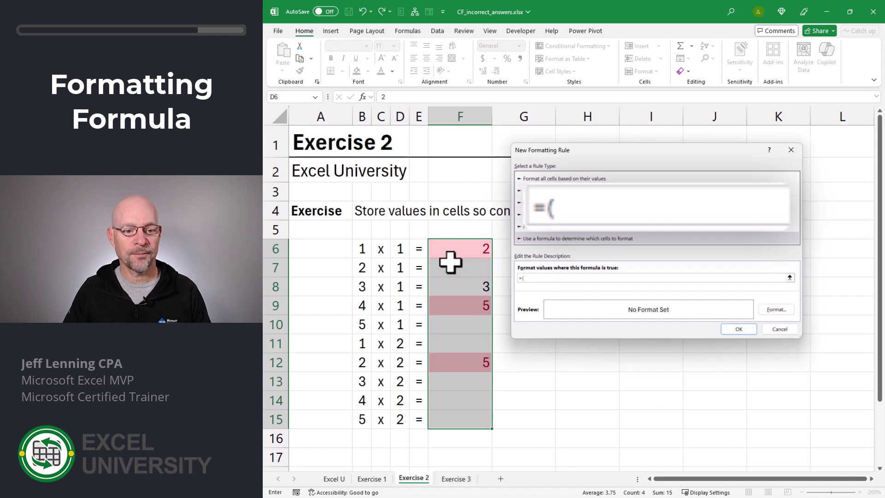
{"action": "left_click", "coordinate": [363, 249]}
{"action": "type", "text": "*"}
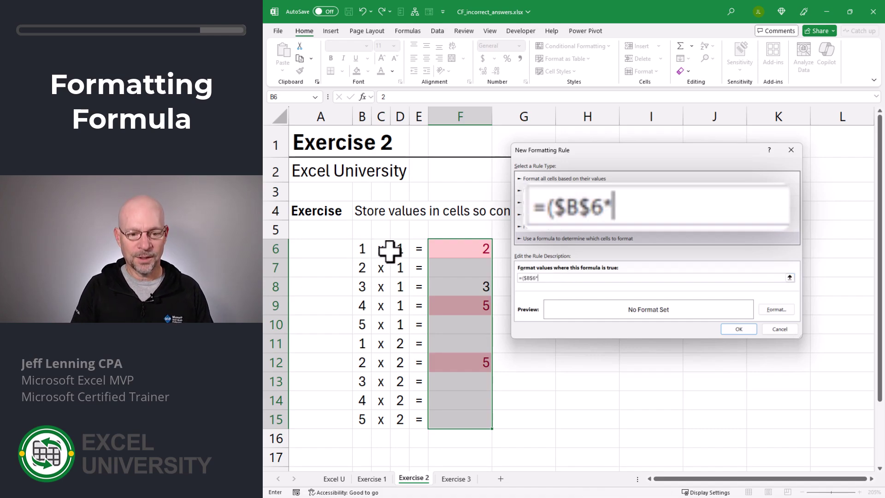
{"action": "left_click", "coordinate": [400, 249]}
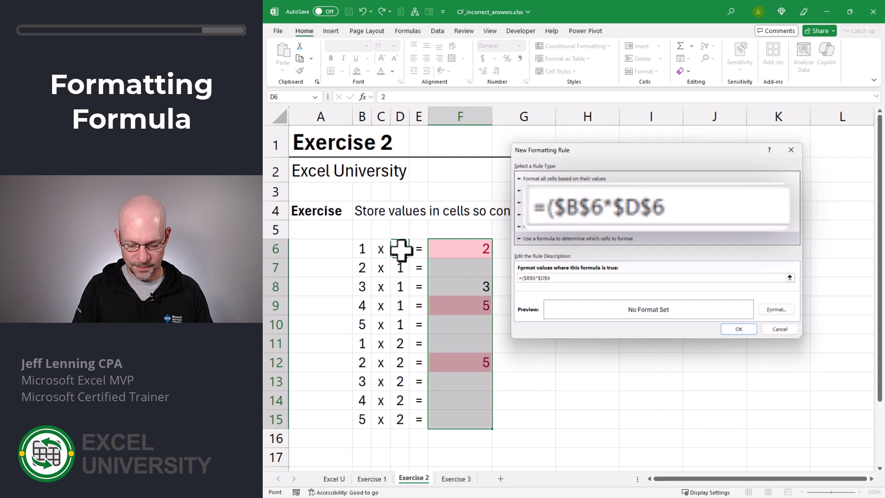
{"action": "type", "text": ")="}
{"action": "left_click", "coordinate": [459, 249]}
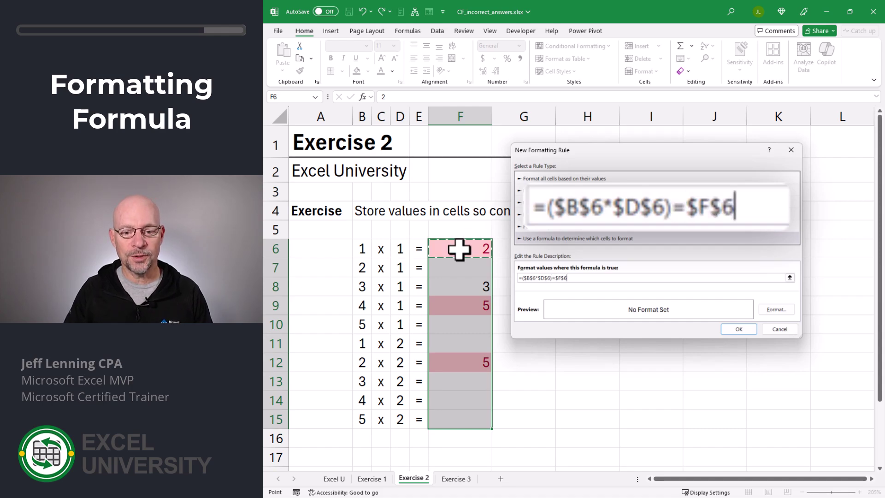
{"action": "left_click", "coordinate": [527, 278]}
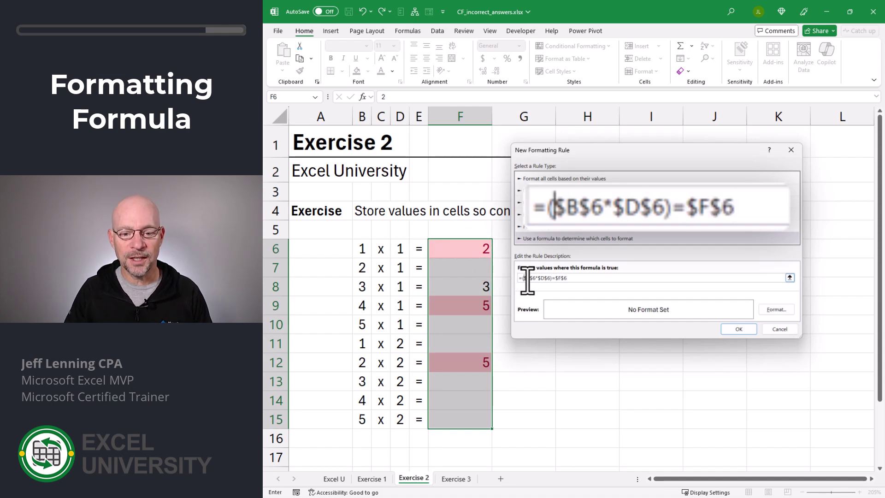
{"action": "key", "text": "Delete"}
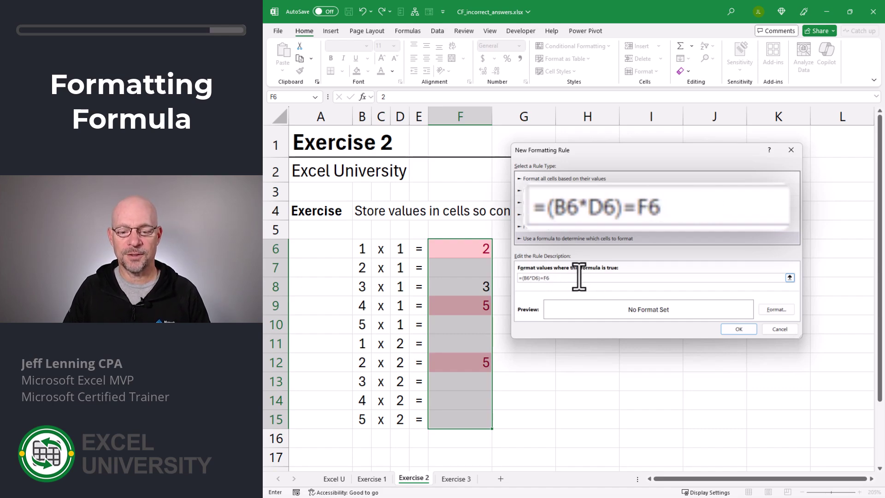
Give the correct-answer rule a light green fill and green font, and save it.
{"action": "left_click", "coordinate": [768, 306]}
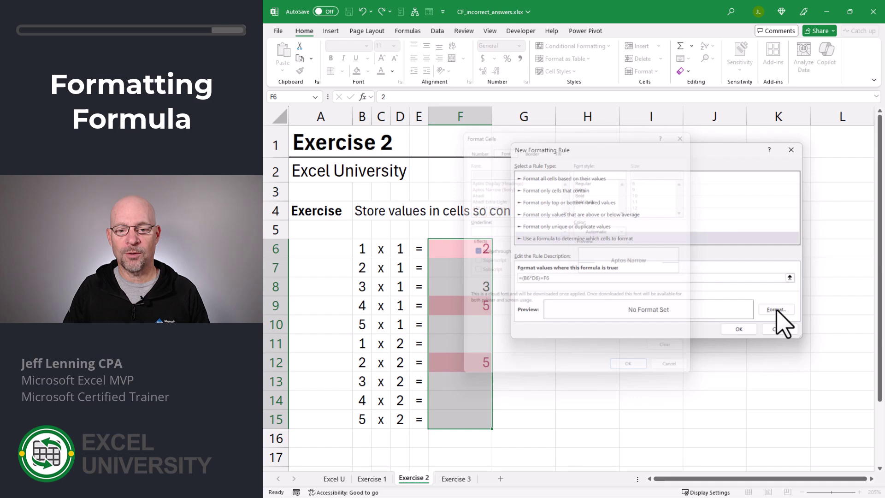
{"action": "left_click", "coordinate": [517, 183]}
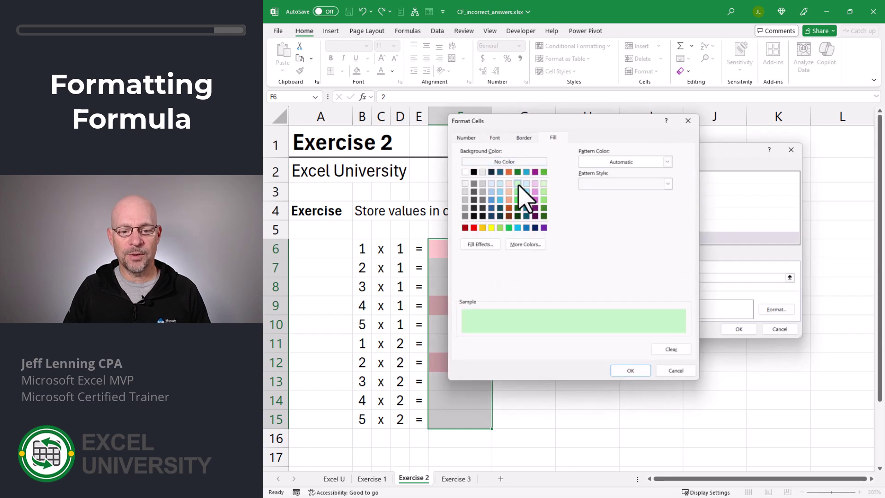
{"action": "left_click", "coordinate": [494, 137]}
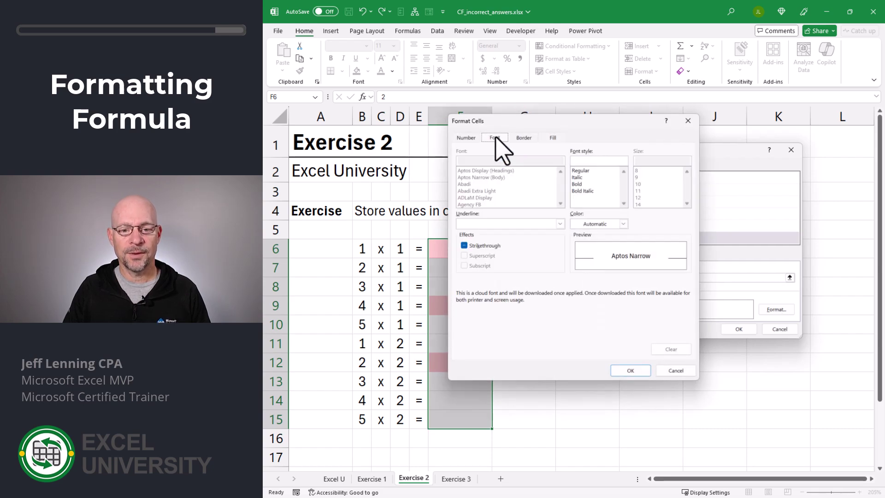
{"action": "left_click", "coordinate": [623, 224]}
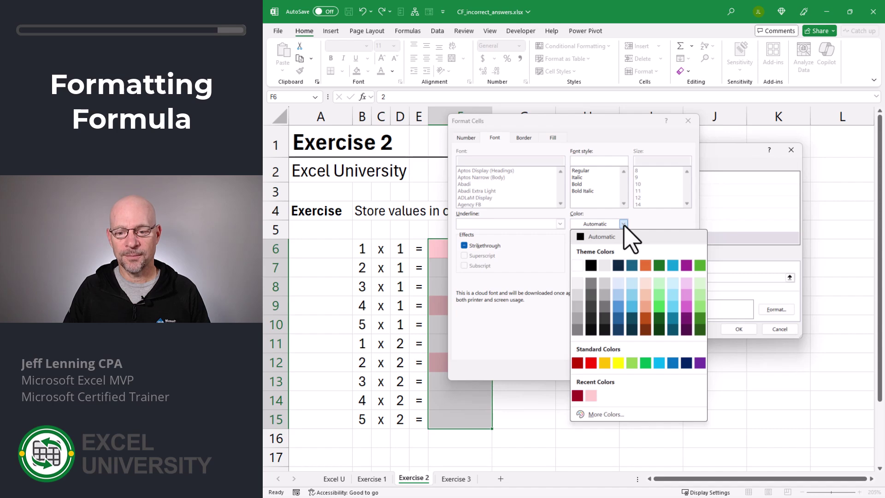
{"action": "left_click", "coordinate": [657, 265]}
{"action": "left_click", "coordinate": [631, 368]}
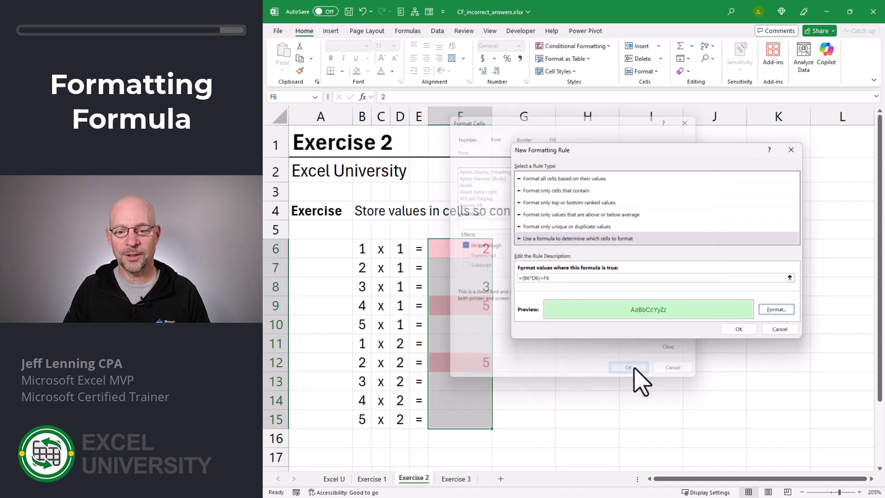
{"action": "left_click", "coordinate": [738, 329]}
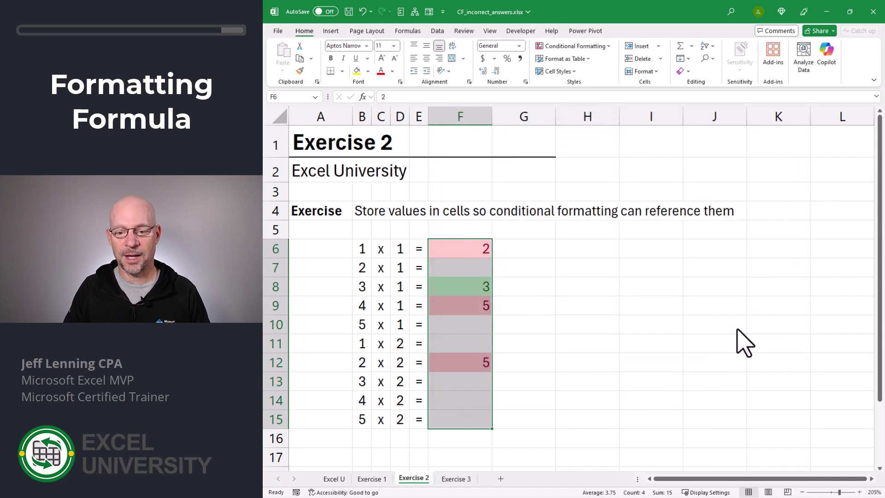
{"action": "left_click", "coordinate": [570, 302]}
Clear the old answers in F6:F15, then enter 1 and the wrong answer 2 for 1 x 1.
{"action": "left_click_drag", "start_coordinate": [464, 250], "coordinate": [473, 413]}
{"action": "key", "text": "Delete"}
{"action": "left_click", "coordinate": [476, 255]}
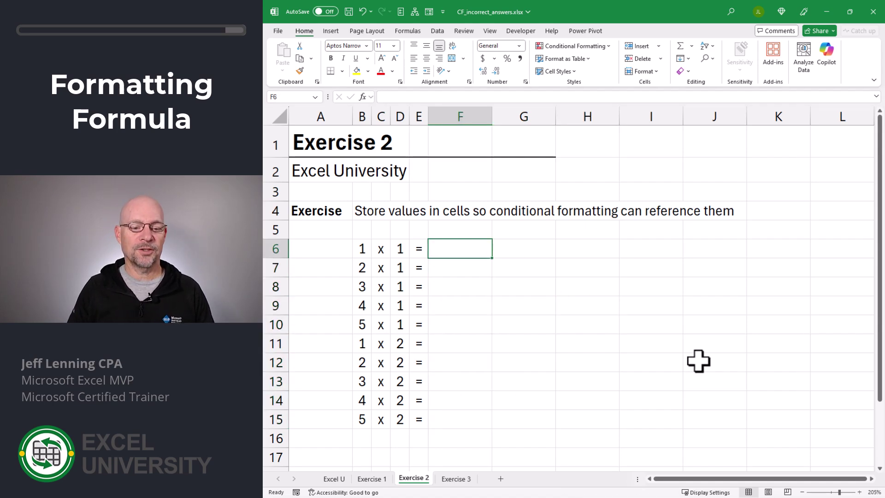
{"action": "type", "text": "1"}
{"action": "key", "text": "Return"}
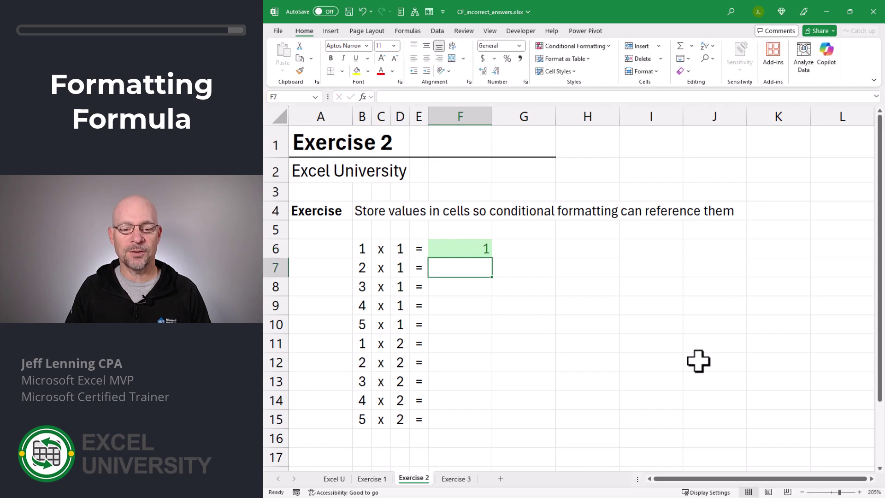
{"action": "key", "text": "Up"}
{"action": "type", "text": "2"}
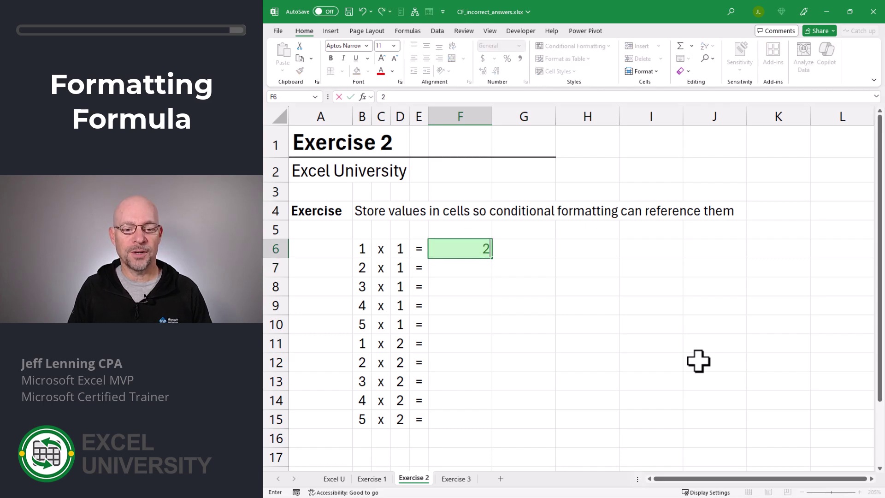
{"action": "key", "text": "Return"}
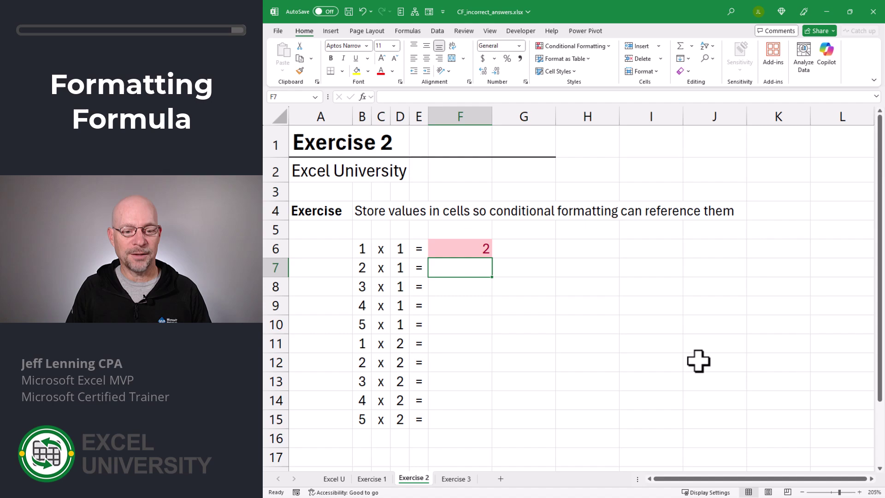
Enter answers 2 and 3, then a wrong 5 for 4 x 1 corrected to 4.
{"action": "type", "text": "2"}
{"action": "key", "text": "Return"}
{"action": "type", "text": "3"}
{"action": "key", "text": "Return"}
{"action": "type", "text": "5"}
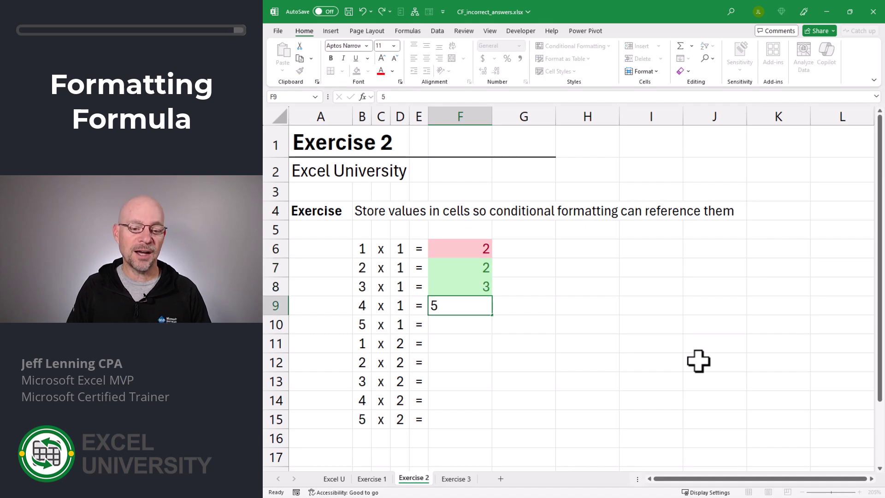
{"action": "key", "text": "Return"}
{"action": "key", "text": "Up"}
{"action": "type", "text": "4"}
{"action": "key", "text": "Return"}
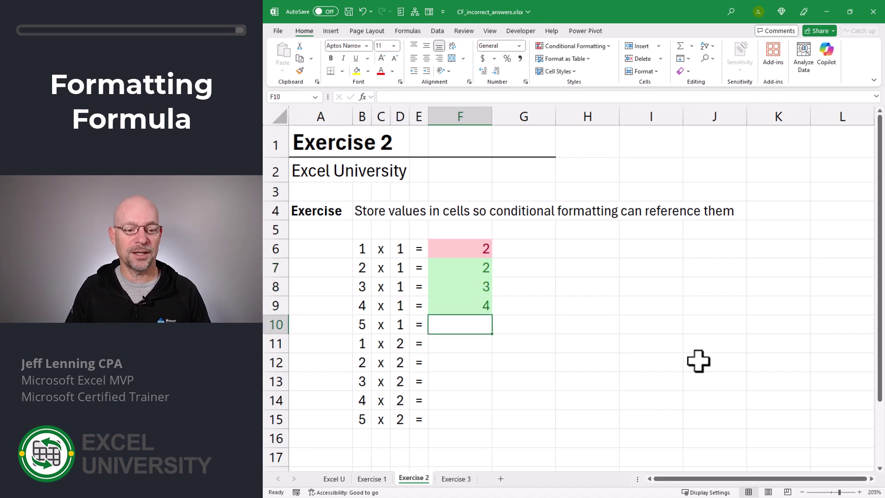
Enter 5 for 5 x 1 and a wrong 3 for 1 x 2, then correct it to 2.
{"action": "type", "text": "5"}
{"action": "key", "text": "Return"}
{"action": "type", "text": "3"}
{"action": "key", "text": "Return"}
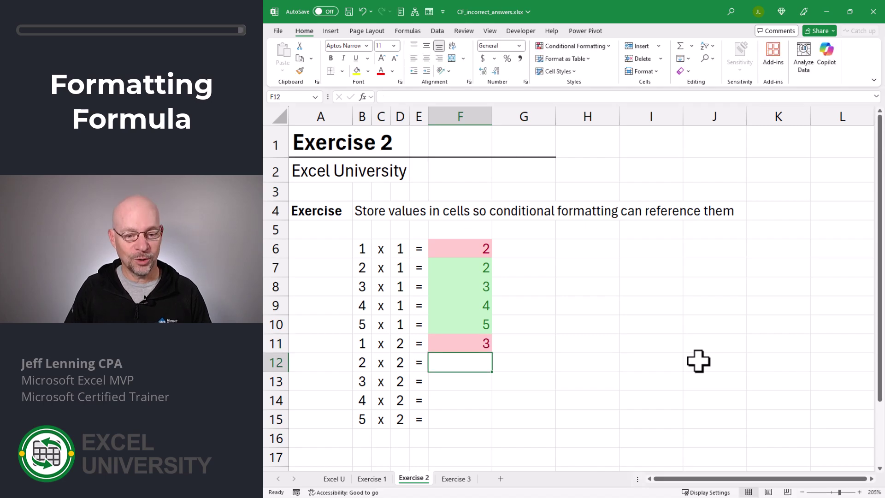
{"action": "key", "text": "Up"}
{"action": "key", "text": "Return"}
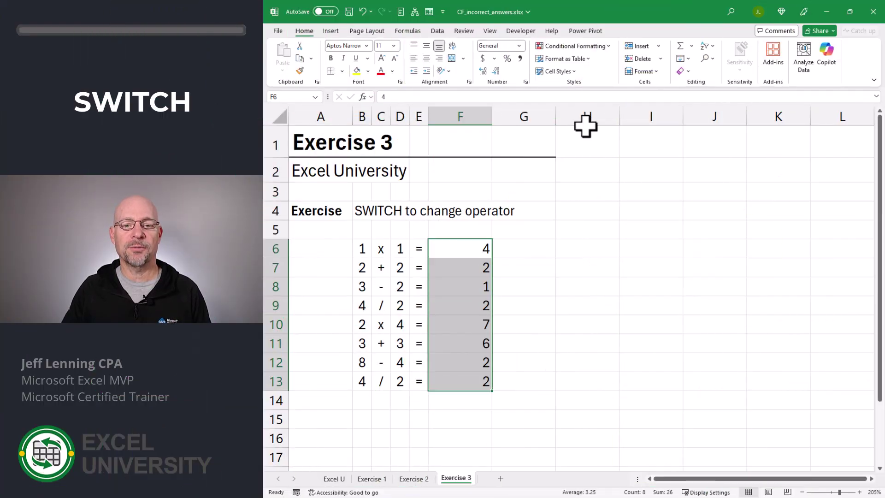
Start a 'Use a formula to determine which cells to format' rule for Exercise 3's F6:F13.
{"action": "left_click", "coordinate": [588, 45]}
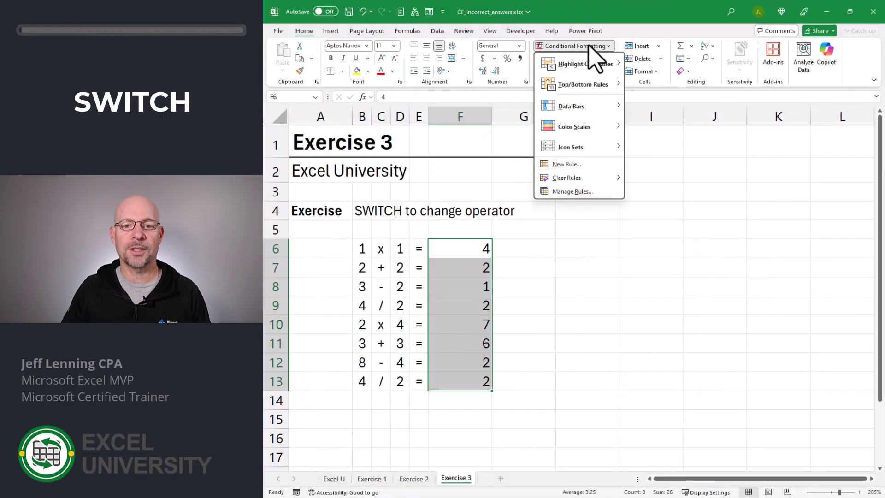
{"action": "left_click", "coordinate": [577, 166]}
{"action": "left_click", "coordinate": [556, 235]}
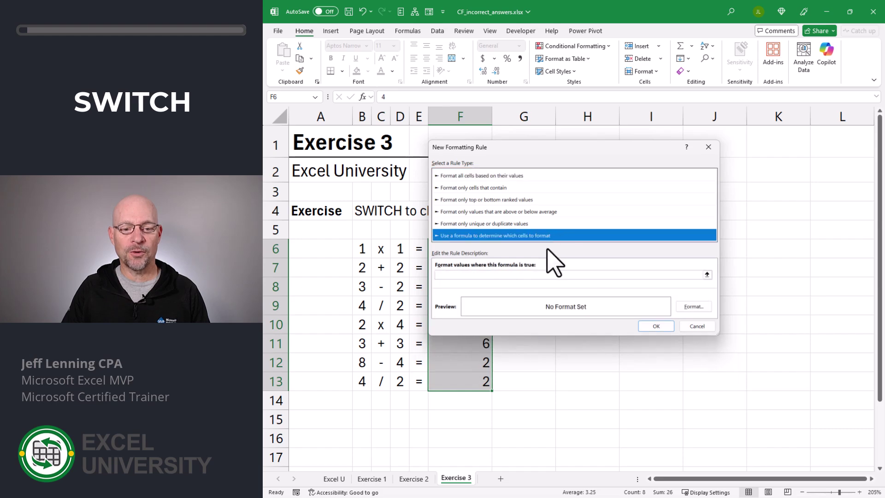
Begin the rule formula =switch(C6,"x",B6*D6 using relative cell references.
{"action": "left_click", "coordinate": [488, 276]}
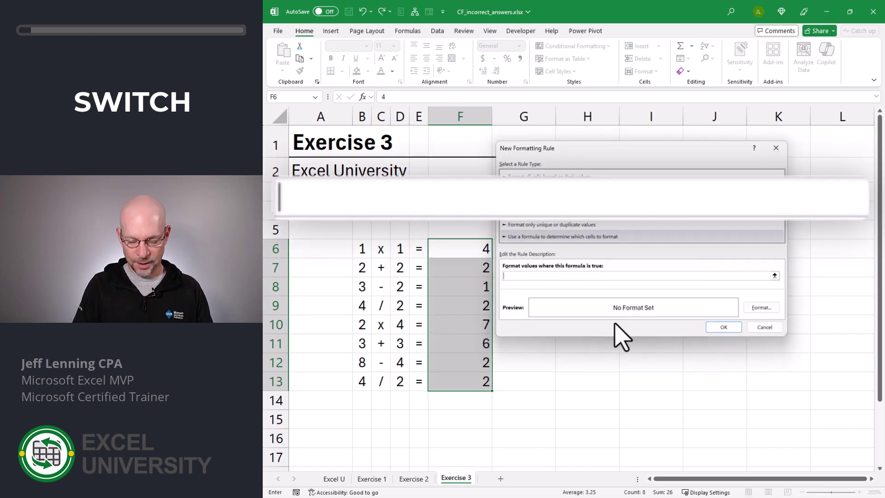
{"action": "type", "text": "=switch("}
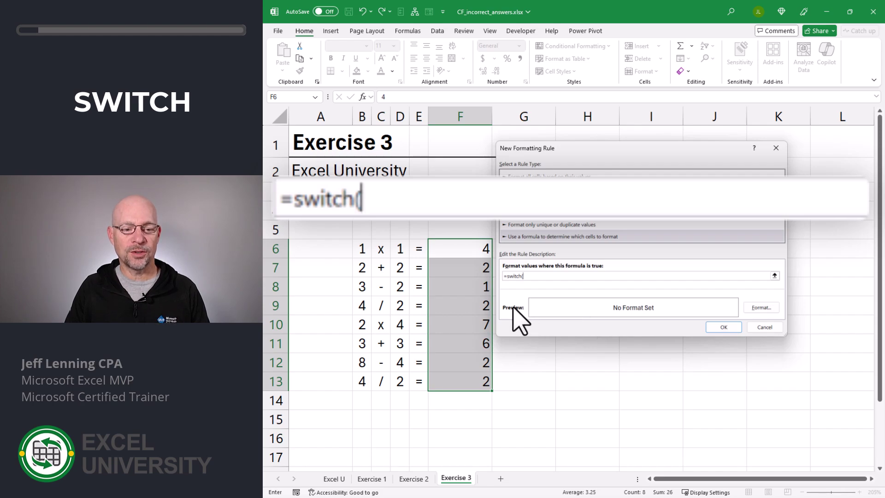
{"action": "left_click", "coordinate": [383, 250]}
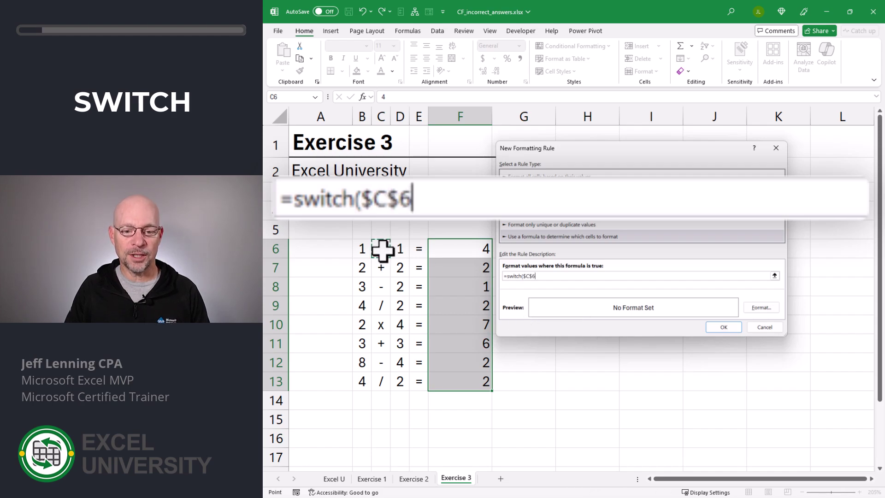
{"action": "key", "text": "F4"}
{"action": "key", "text": "F4"}
{"action": "key", "text": "F4"}
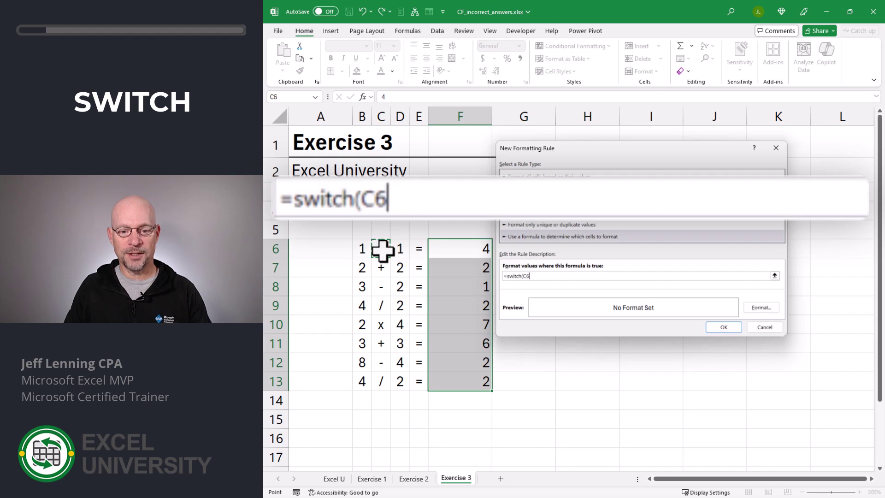
{"action": "type", "text": ",\"x"}
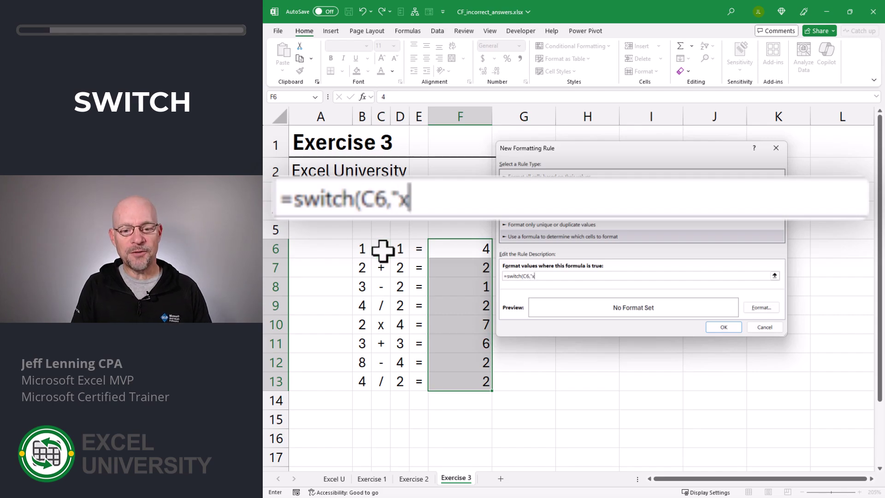
{"action": "type", "text": "\","}
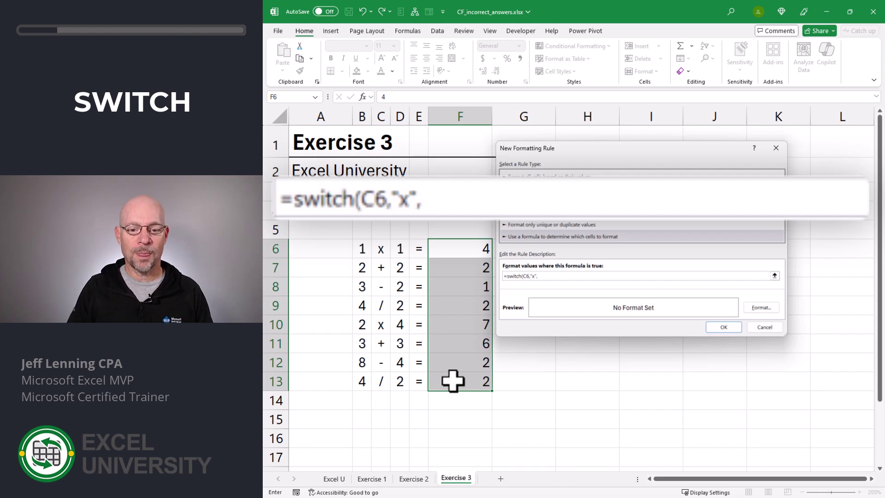
{"action": "left_click", "coordinate": [364, 249]}
{"action": "key", "text": "F4"}
{"action": "key", "text": "F4"}
{"action": "key", "text": "F4"}
{"action": "type", "text": "*"}
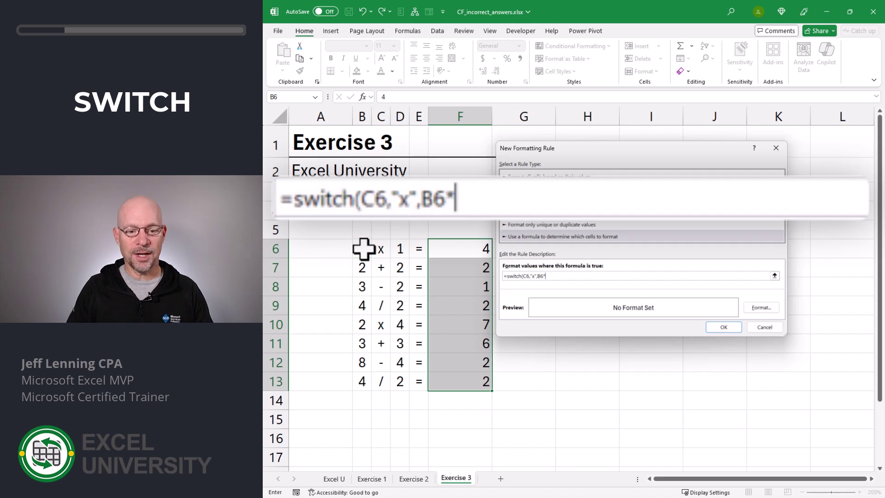
{"action": "left_click", "coordinate": [400, 249]}
{"action": "key", "text": "F4"}
{"action": "key", "text": "F4"}
{"action": "key", "text": "F4"}
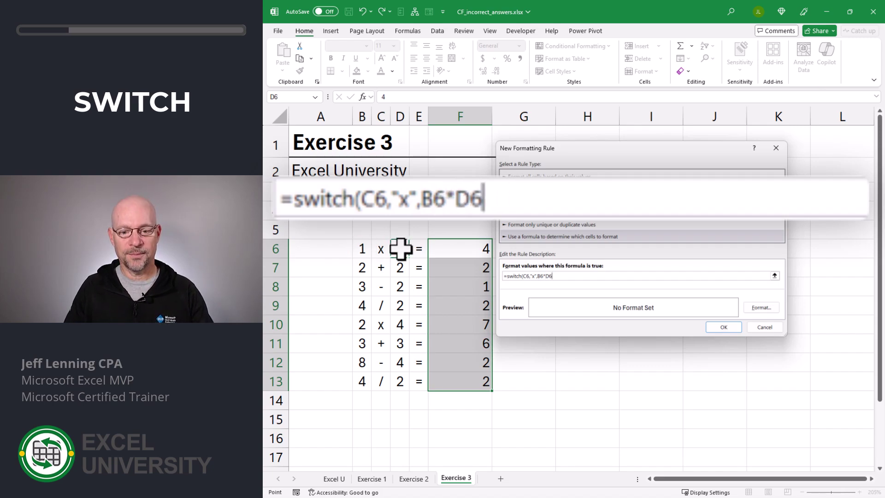
Add the addition and subtraction cases: ,"+",B6+D6,"-",B6-D6 with relative references.
{"action": "type", "text": ","}
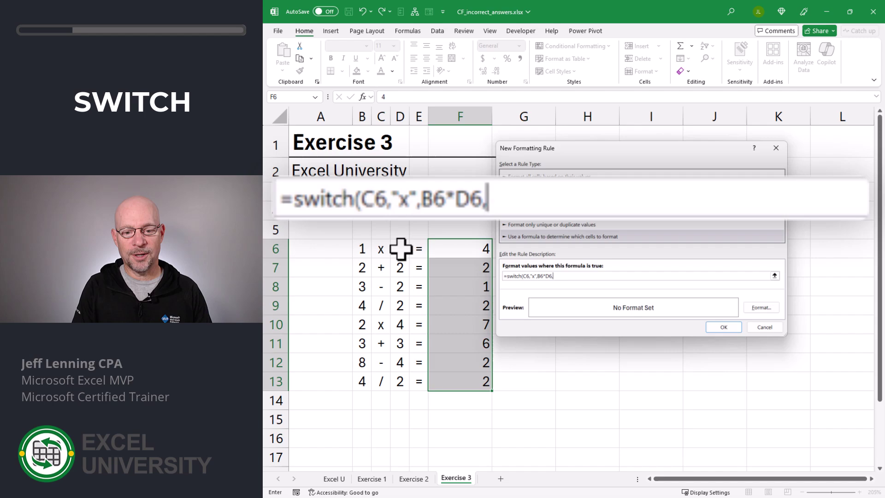
{"action": "type", "text": "\""}
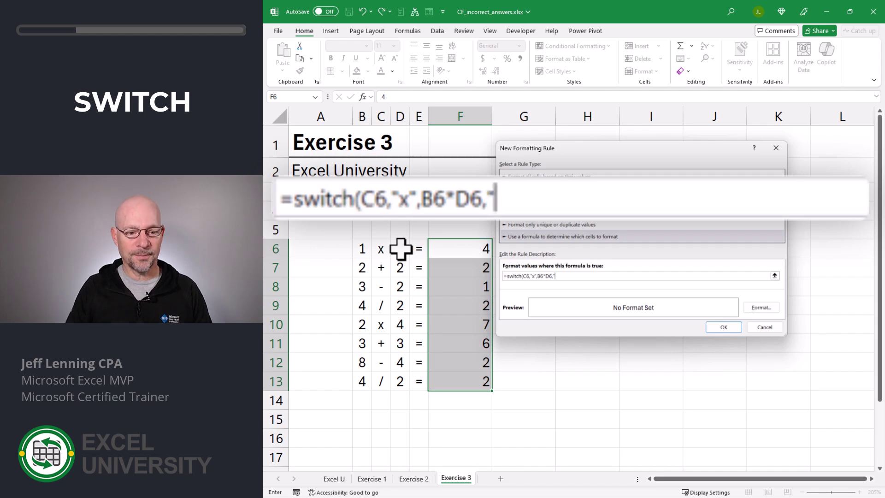
{"action": "type", "text": "+"}
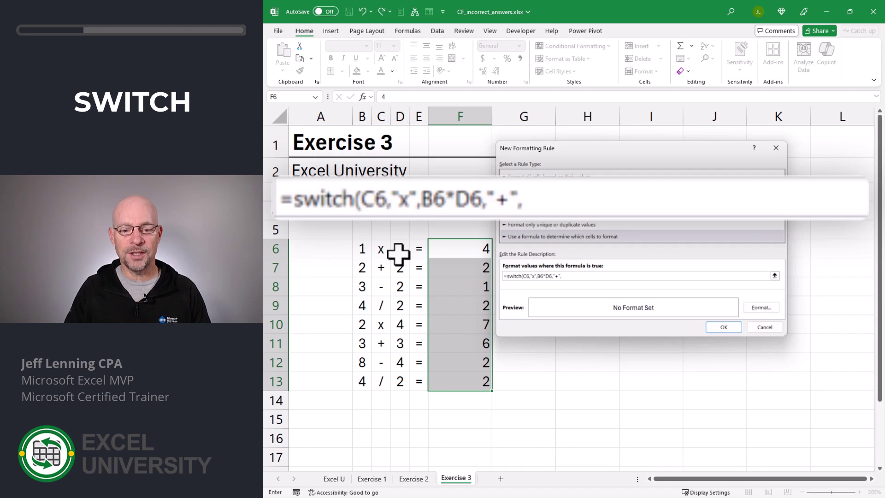
{"action": "type", "text": "\","}
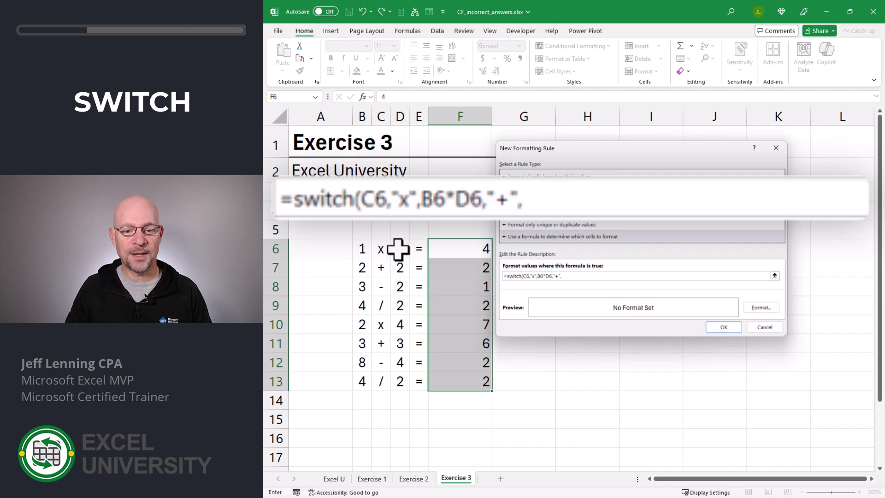
{"action": "left_click", "coordinate": [363, 248]}
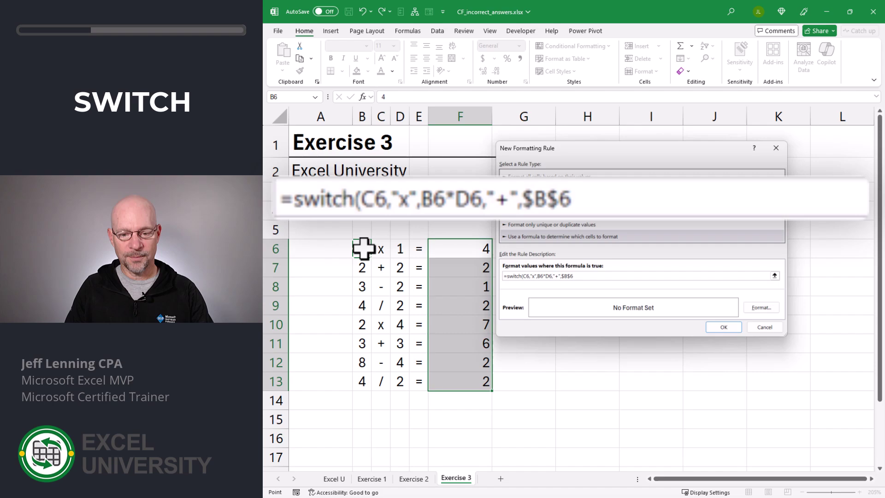
{"action": "key", "text": "F4"}
{"action": "key", "text": "F4"}
{"action": "key", "text": "F4"}
{"action": "type", "text": "+"}
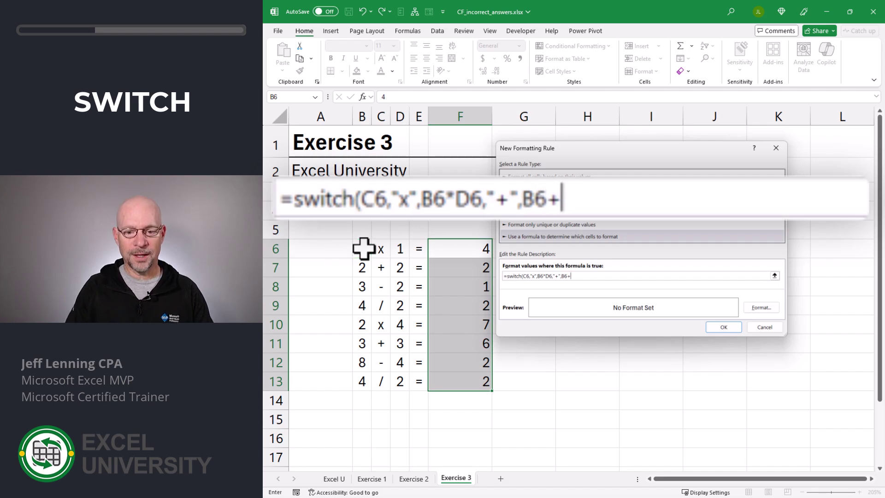
{"action": "left_click", "coordinate": [402, 249]}
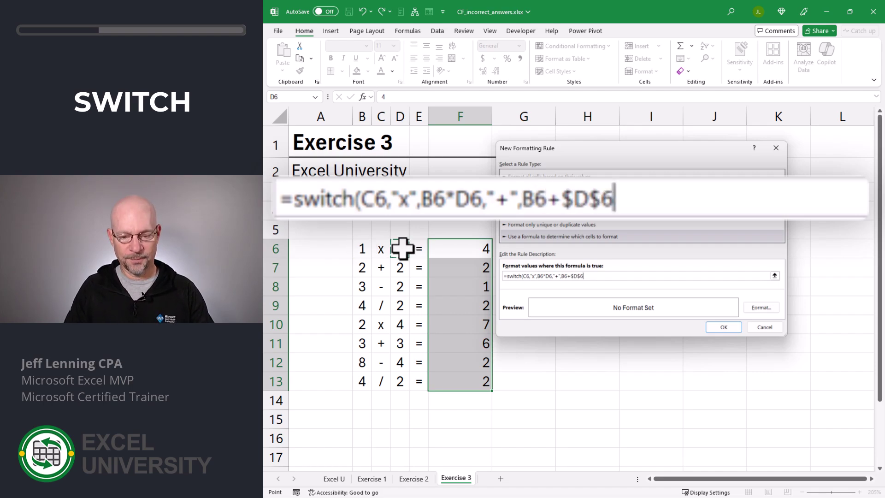
{"action": "key", "text": "F4"}
{"action": "key", "text": "F4"}
{"action": "key", "text": "F4"}
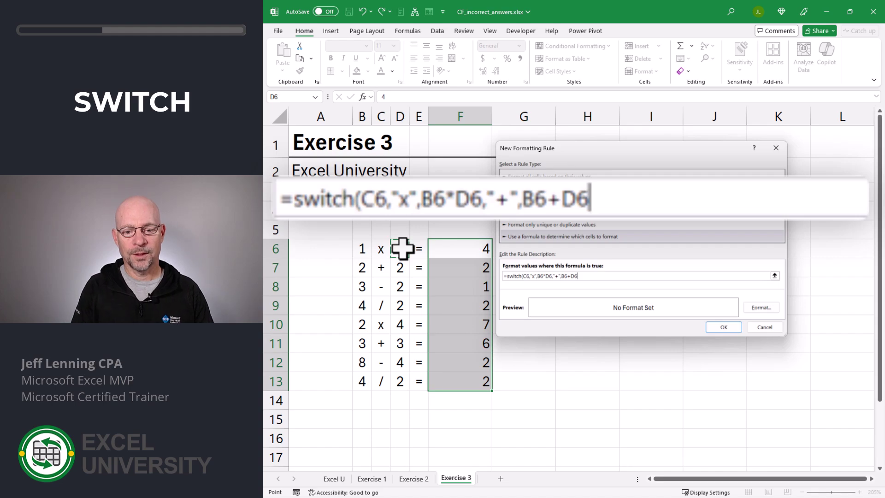
{"action": "type", "text": ",\""}
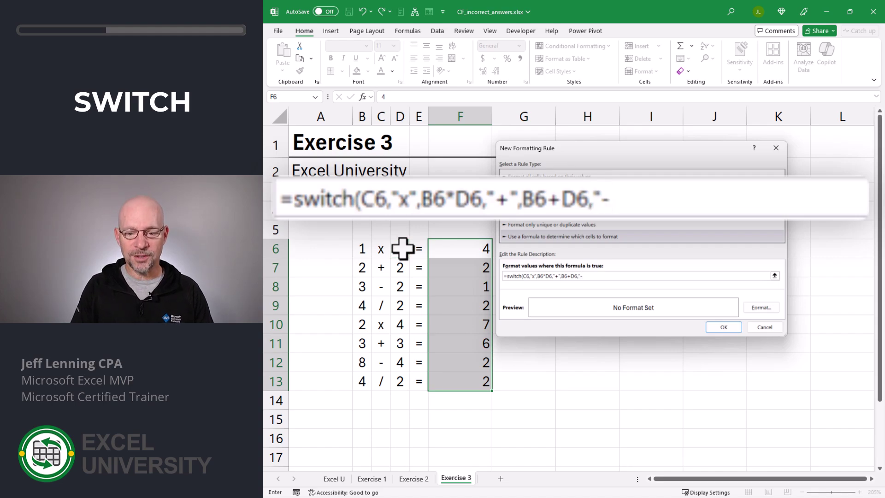
{"action": "type", "text": "-\""}
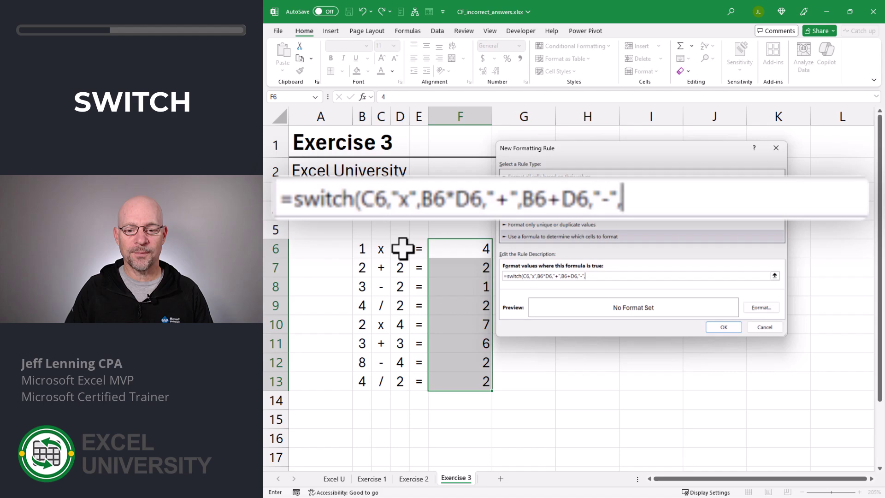
{"action": "type", "text": ","}
{"action": "left_click", "coordinate": [361, 249]}
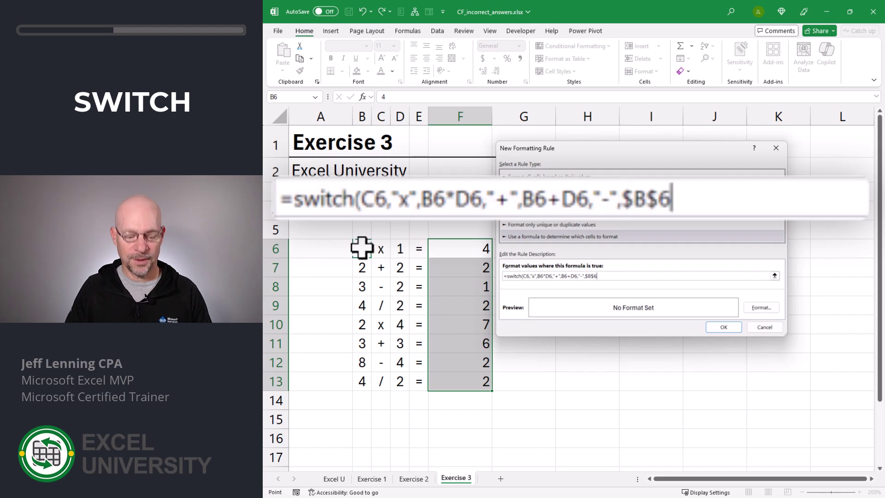
{"action": "key", "text": "F4"}
{"action": "key", "text": "F4"}
{"action": "key", "text": "F4"}
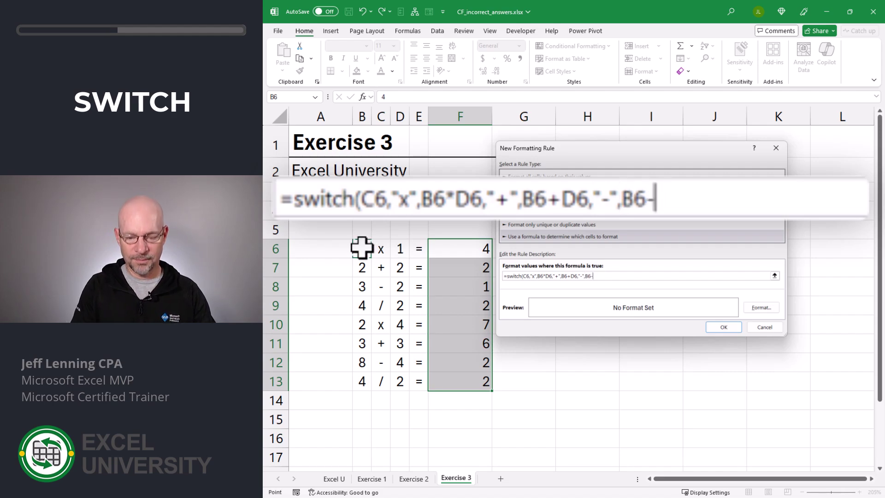
{"action": "type", "text": "-"}
{"action": "left_click", "coordinate": [399, 249]}
{"action": "key", "text": "F4"}
{"action": "key", "text": "F4"}
{"action": "key", "text": "F4"}
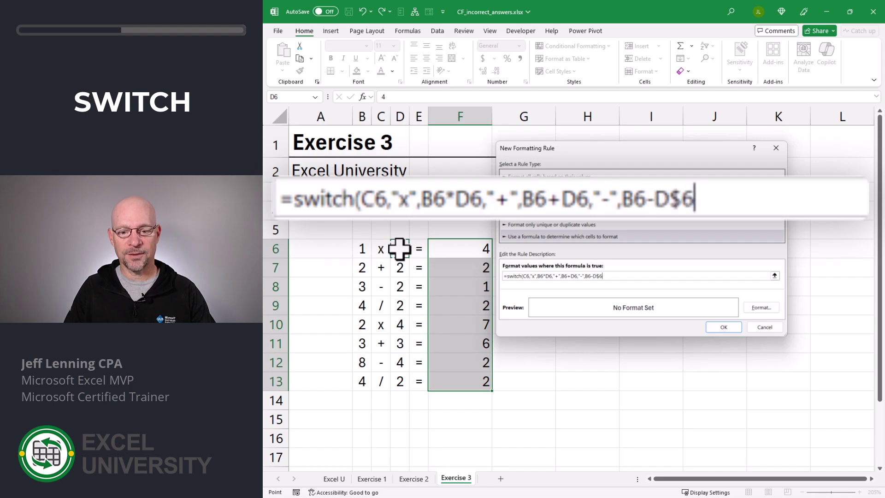
Add the division case ,"/",B6/D6 with relative references.
{"action": "type", "text": ",\""}
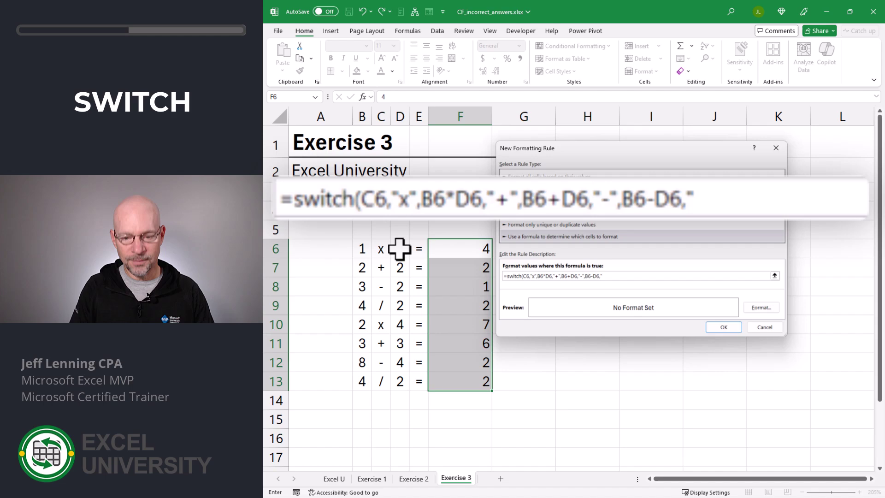
{"action": "type", "text": "/"}
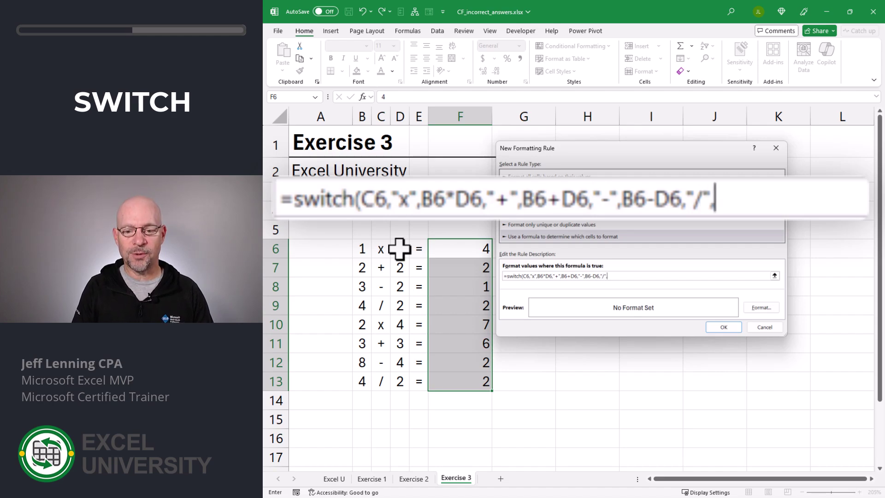
{"action": "type", "text": "\","}
{"action": "left_click", "coordinate": [362, 248]}
{"action": "key", "text": "F4"}
{"action": "key", "text": "F4"}
{"action": "key", "text": "F4"}
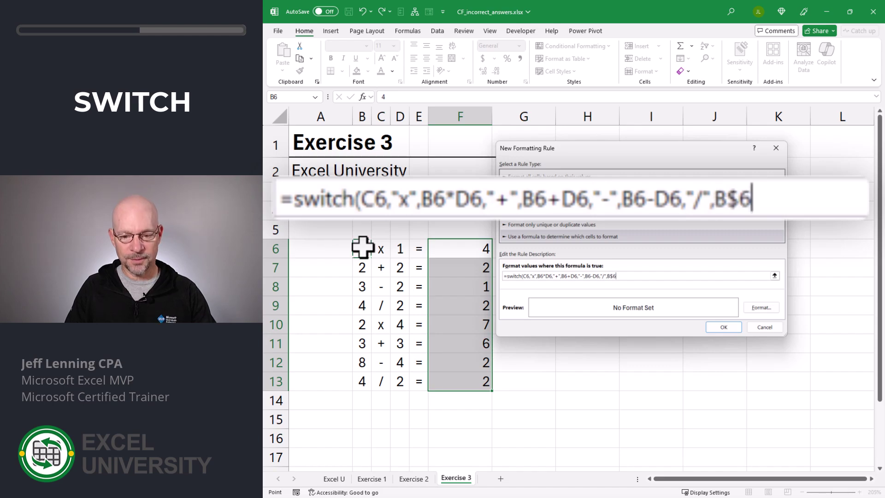
{"action": "type", "text": "/"}
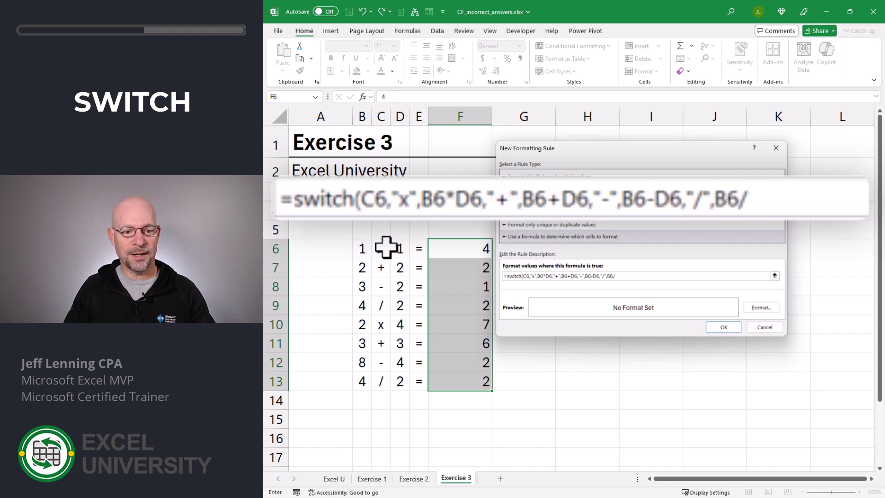
{"action": "left_click", "coordinate": [398, 248]}
{"action": "key", "text": "F4"}
{"action": "key", "text": "F4"}
{"action": "key", "text": "F4"}
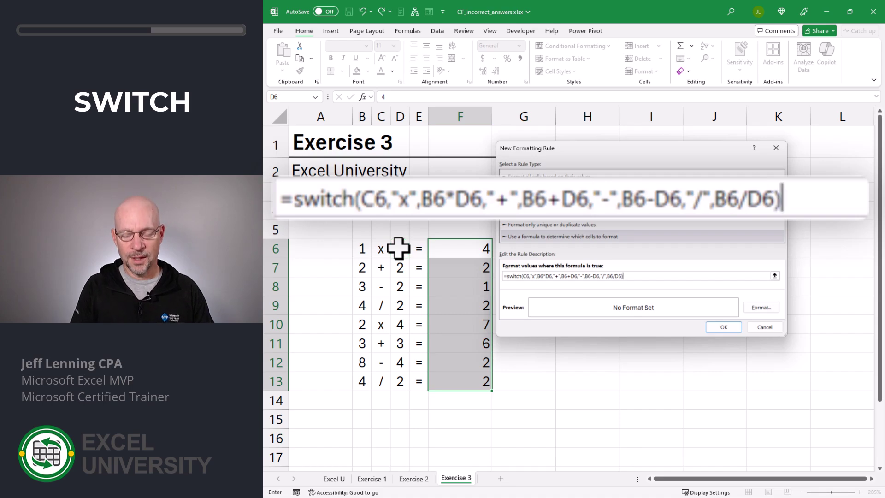
Close the SWITCH and finish the formula with <>F6 as a relative reference.
{"action": "type", "text": ")<>"}
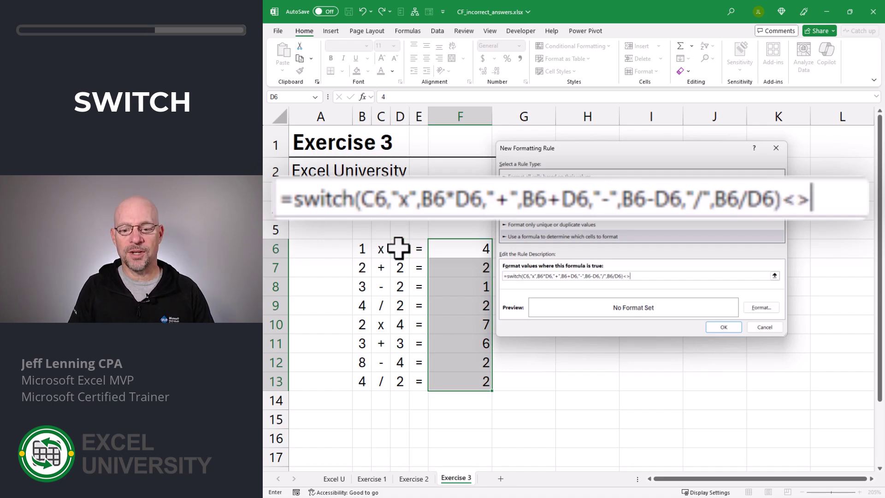
{"action": "left_click", "coordinate": [480, 251]}
{"action": "key", "text": "F4"}
{"action": "key", "text": "F4"}
{"action": "key", "text": "F4"}
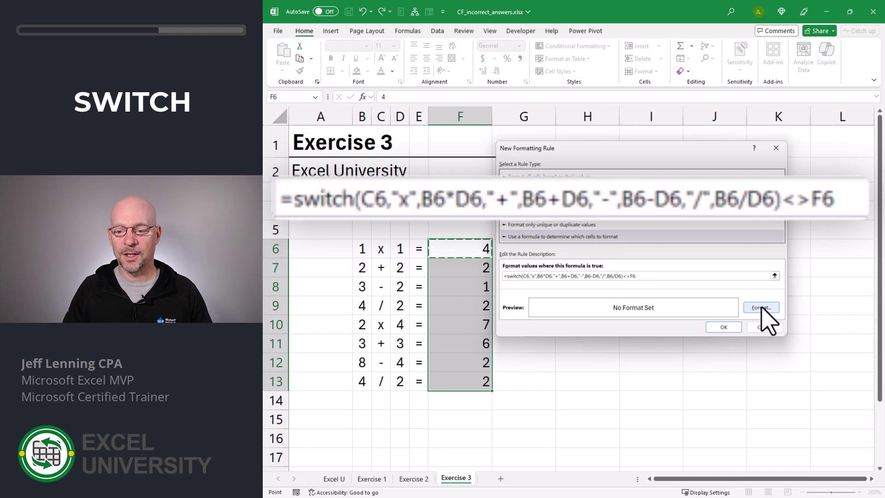
Format flagged cells with a light pink fill and dark red font.
{"action": "left_click", "coordinate": [761, 308]}
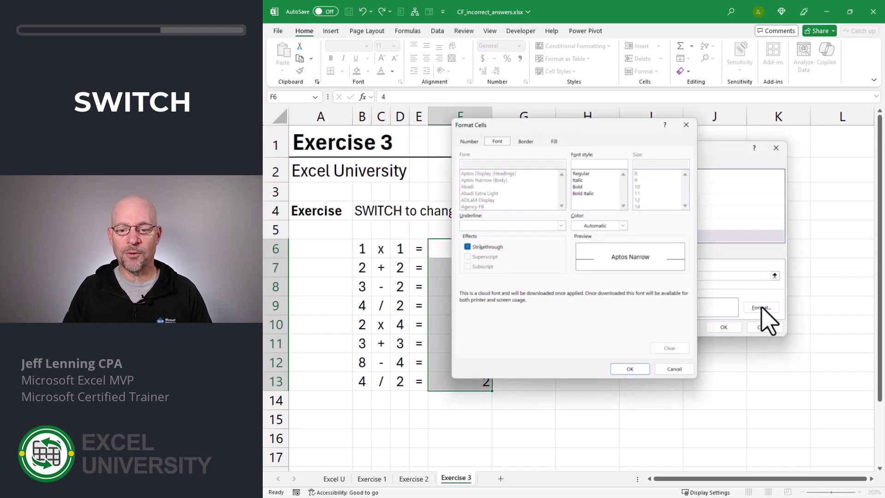
{"action": "left_click", "coordinate": [553, 138]}
{"action": "left_click", "coordinate": [539, 247]}
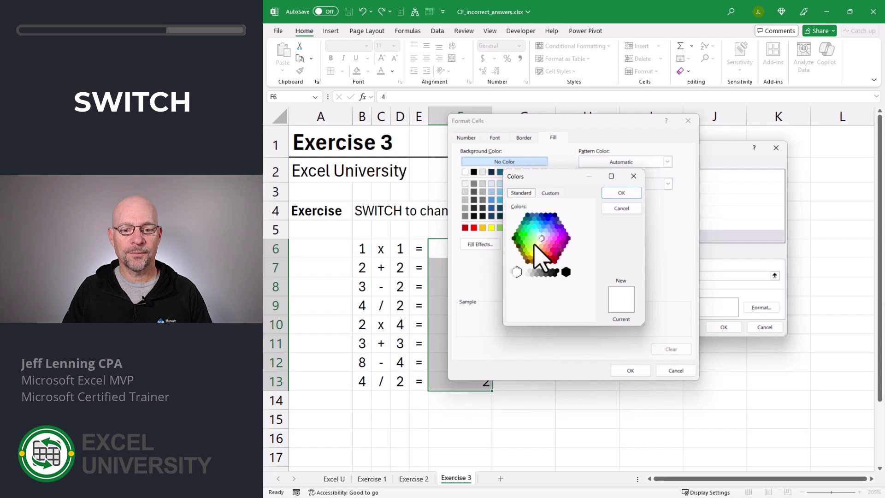
{"action": "left_click", "coordinate": [544, 243]}
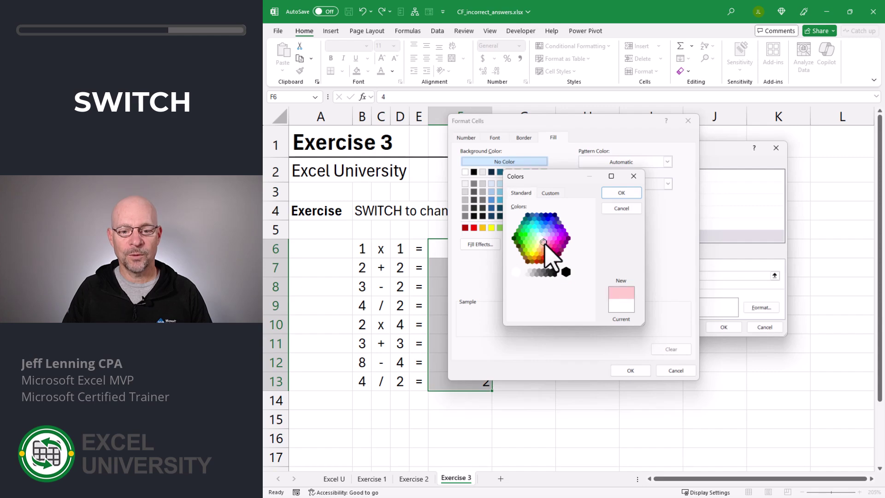
{"action": "left_click", "coordinate": [621, 193]}
{"action": "left_click", "coordinate": [494, 138]}
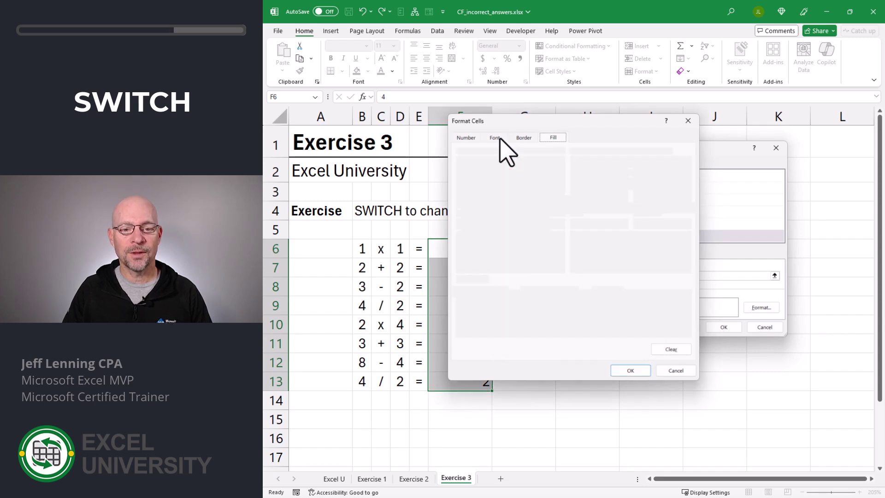
{"action": "left_click", "coordinate": [623, 223]}
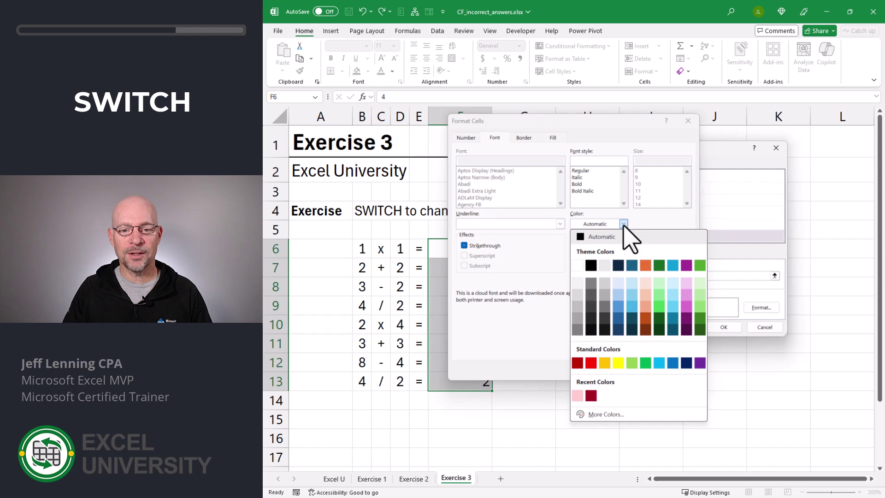
{"action": "left_click", "coordinate": [593, 395]}
{"action": "left_click", "coordinate": [630, 370]}
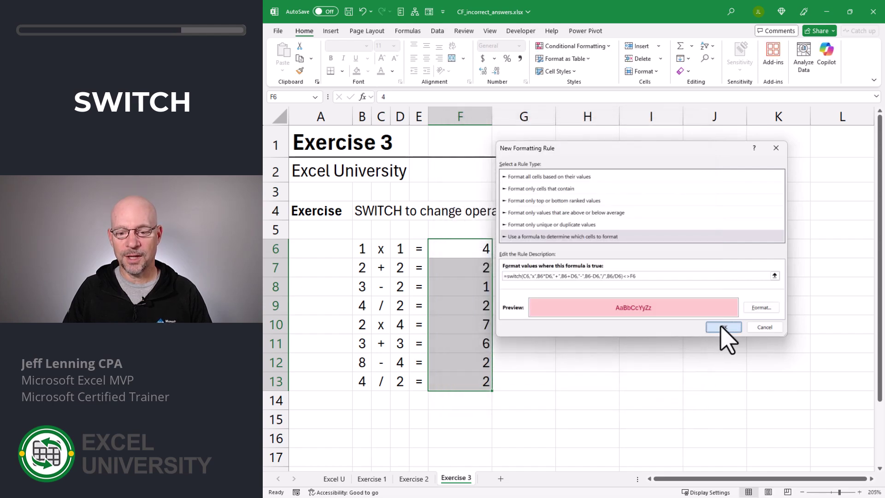
Apply the rule to F6:F13 and re-enter 1 as the answer in F6.
{"action": "left_click", "coordinate": [723, 327]}
{"action": "key", "text": "Left"}
{"action": "key", "text": "Left"}
{"action": "key", "text": "Left"}
{"action": "key", "text": "Left"}
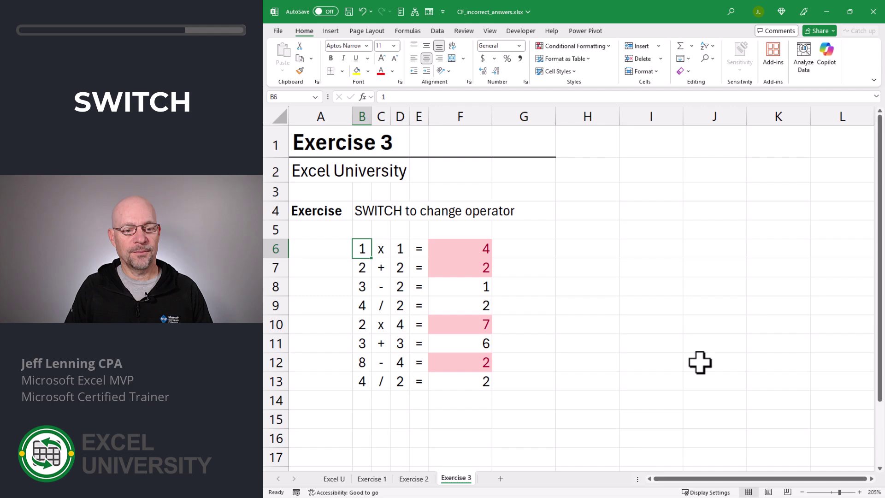
{"action": "key", "text": "Right"}
{"action": "key", "text": "Right"}
{"action": "key", "text": "Right"}
{"action": "key", "text": "Right"}
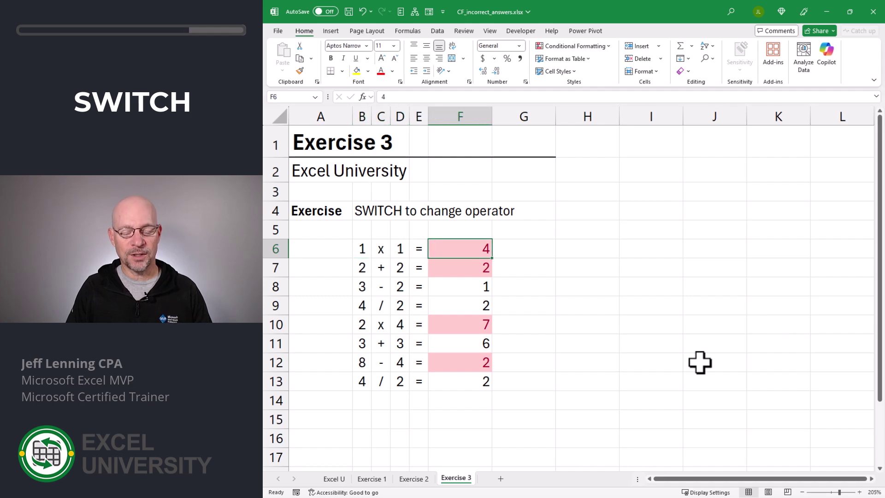
{"action": "type", "text": "1"}
{"action": "key", "text": "Return"}
Correct F7 to 4 and type 8 for F10 to test the rule.
{"action": "key", "text": "Up"}
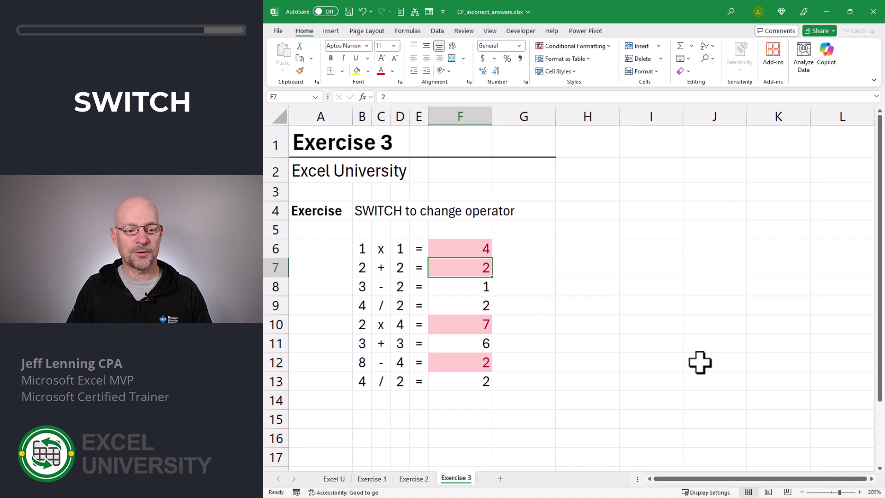
{"action": "type", "text": "4"}
{"action": "key", "text": "Return"}
{"action": "key", "text": "Return"}
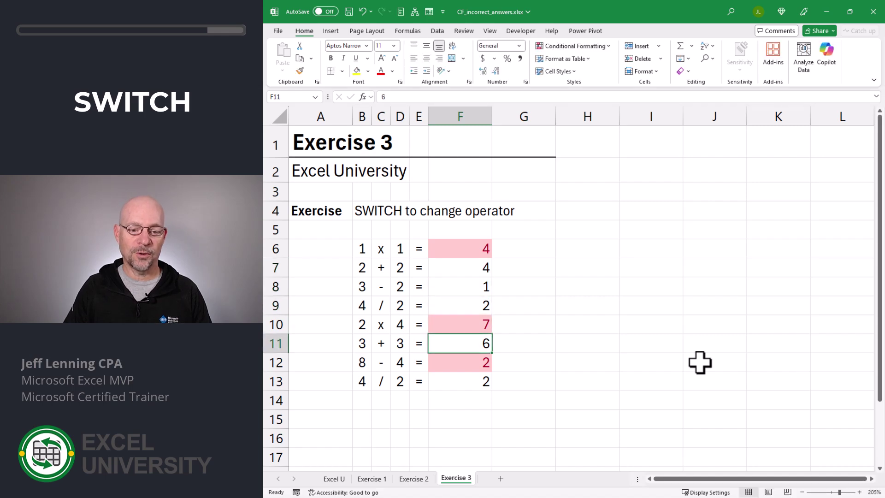
{"action": "type", "text": "8"}
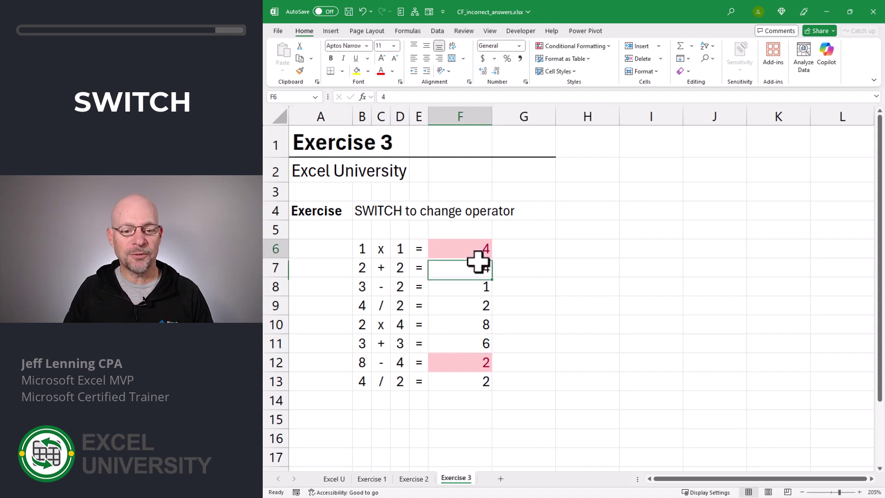
{"action": "left_click_drag", "start_coordinate": [478, 262], "coordinate": [478, 371]}
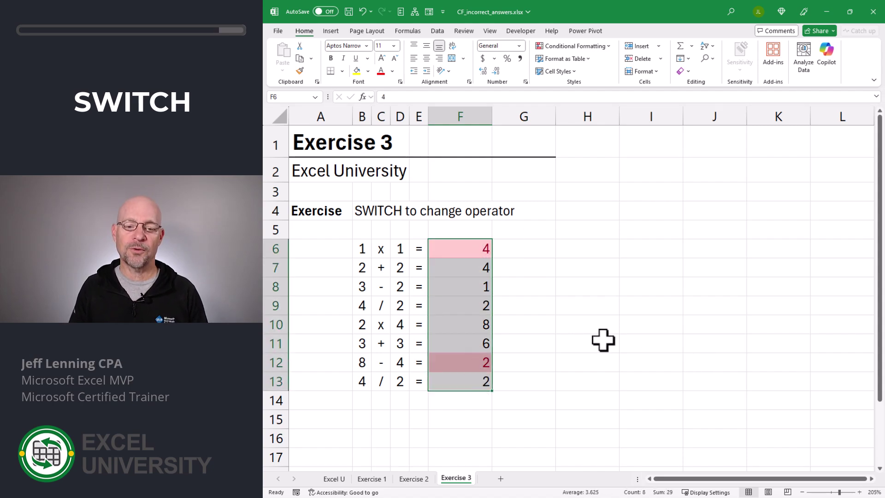